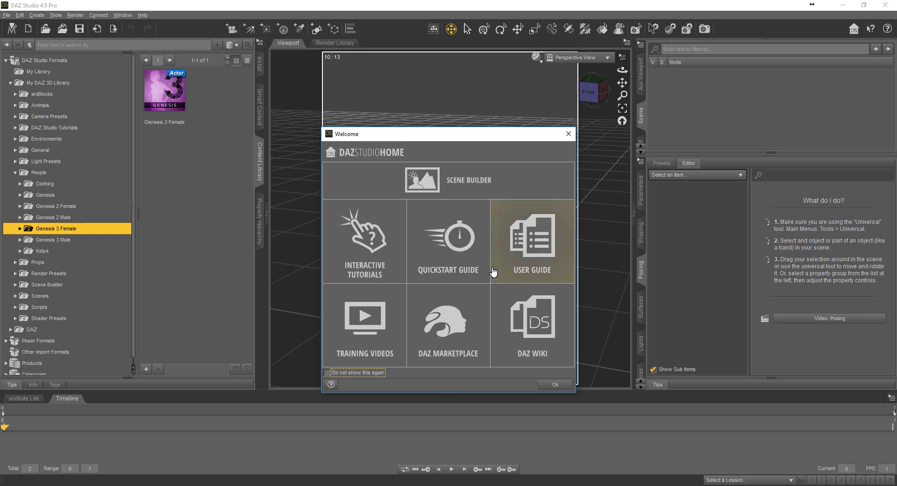
- Close the DAZ Studio welcome window with Ok to reveal the empty scene
click(546, 384)
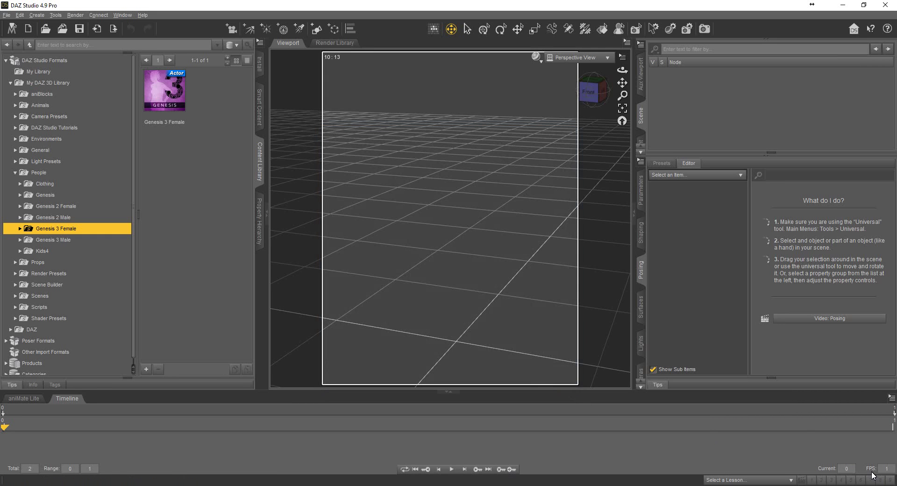
- Set total frames to 1, then load Genesis 3 Male from the People content folder
double_click(886, 469)
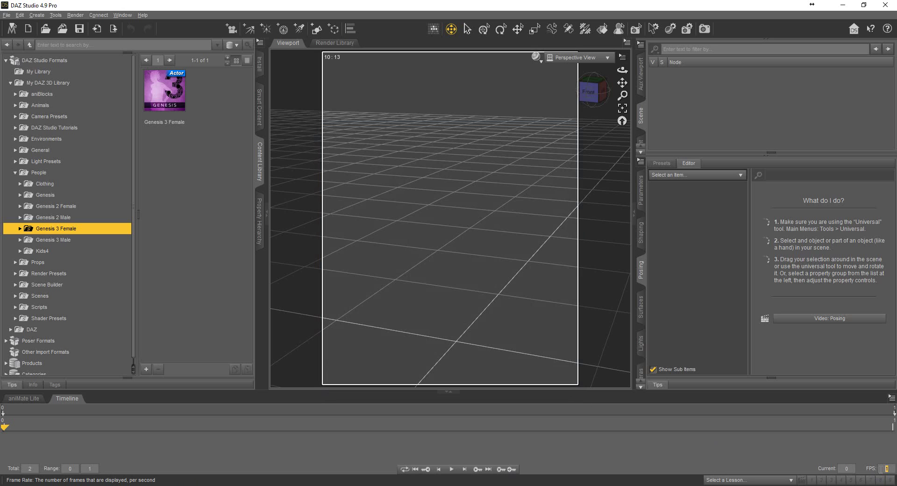
key(Return)
double_click(27, 468)
text(1)
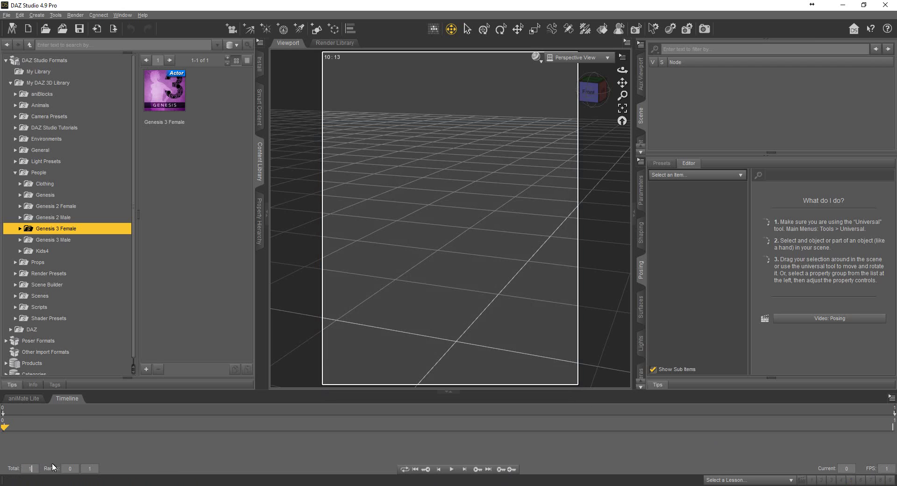
click(63, 240)
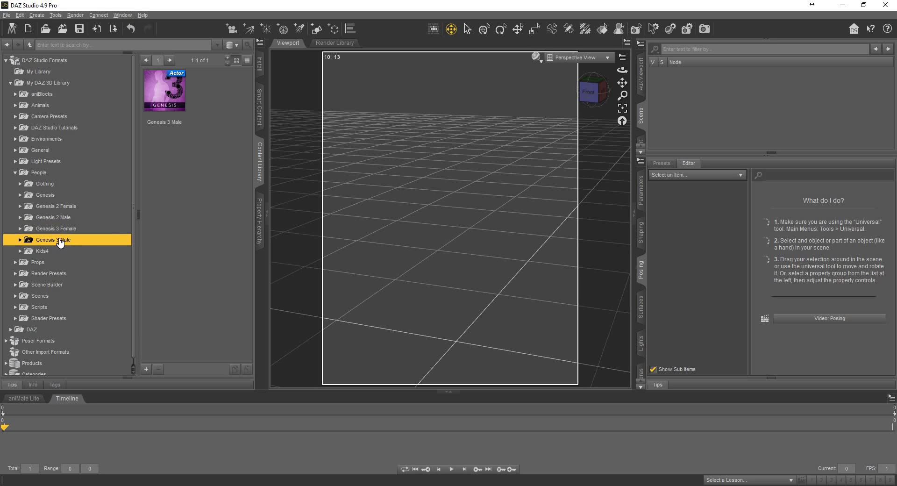
double_click(172, 96)
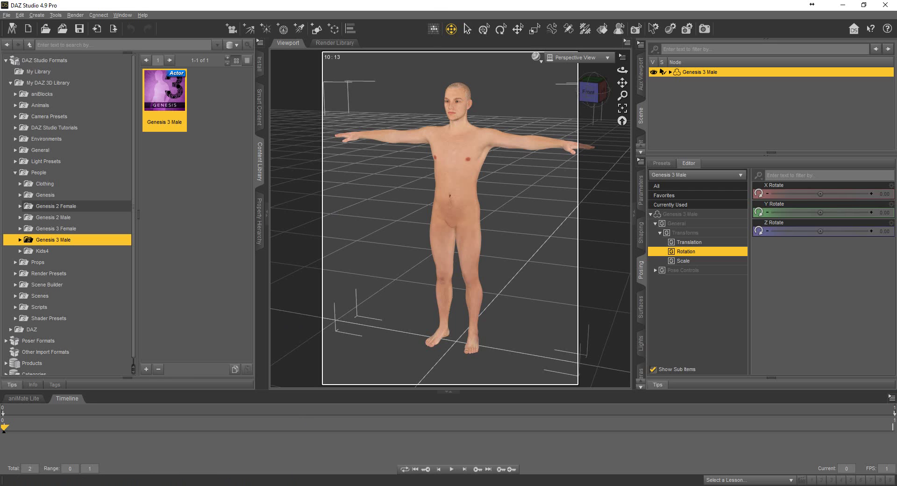
- Drag Genesis3_Male_iCloneFaceKey.duf from E:\TEMP\DUF_ onto the figure in the viewport
key(alt+Tab)
click(180, 110)
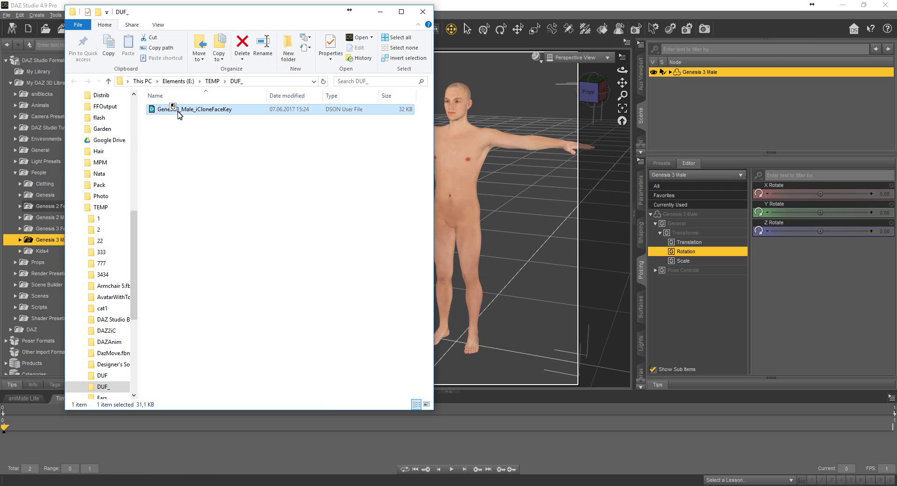
drag(169, 113, 461, 159)
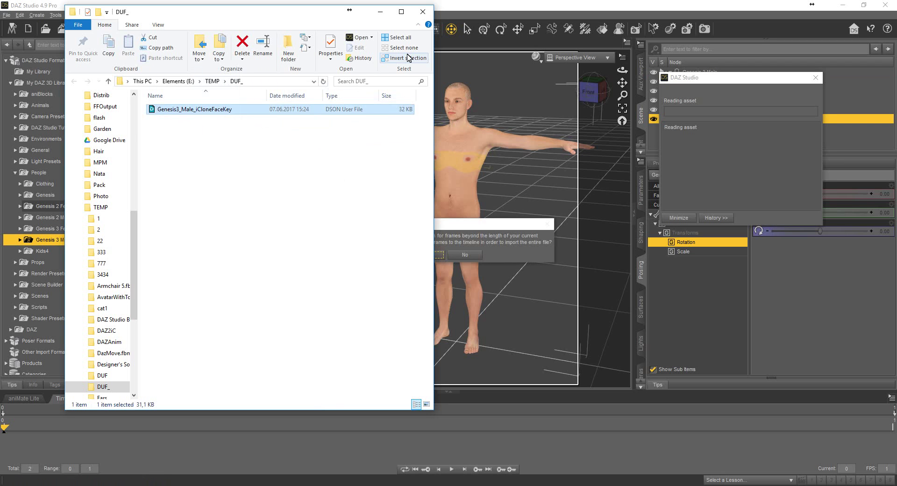
click(380, 11)
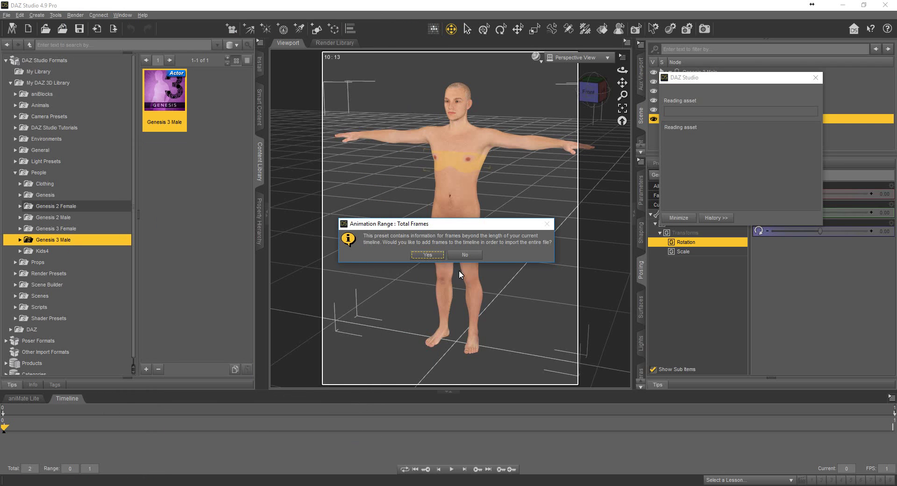
- Accept adding timeline frames so the face-key animation spans 82 frames (0–81)
click(425, 255)
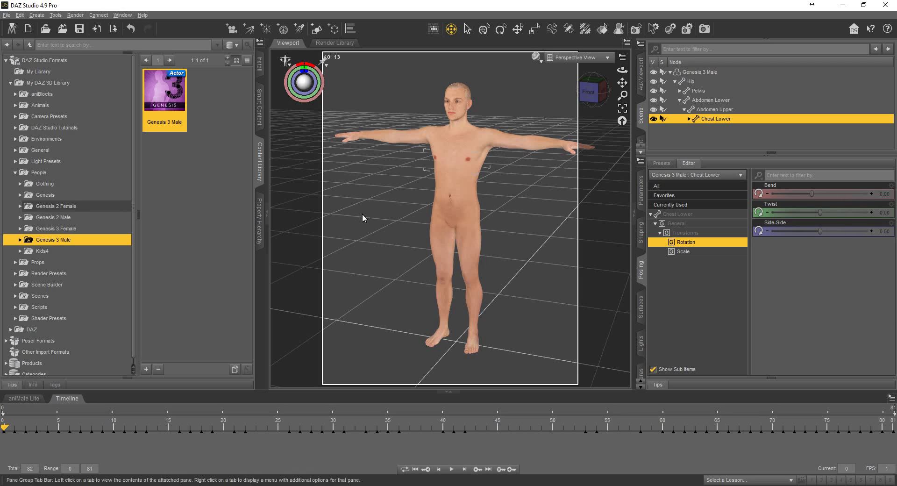
- Go to frame 1 and zoom and pan the viewport onto the figure's head
click(14, 428)
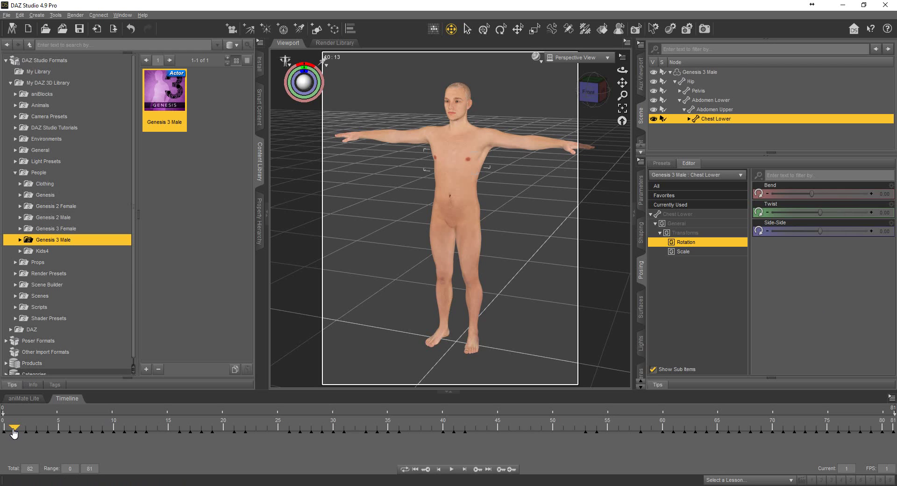
scroll(451, 107, down, 2)
scroll(455, 122, up, 5)
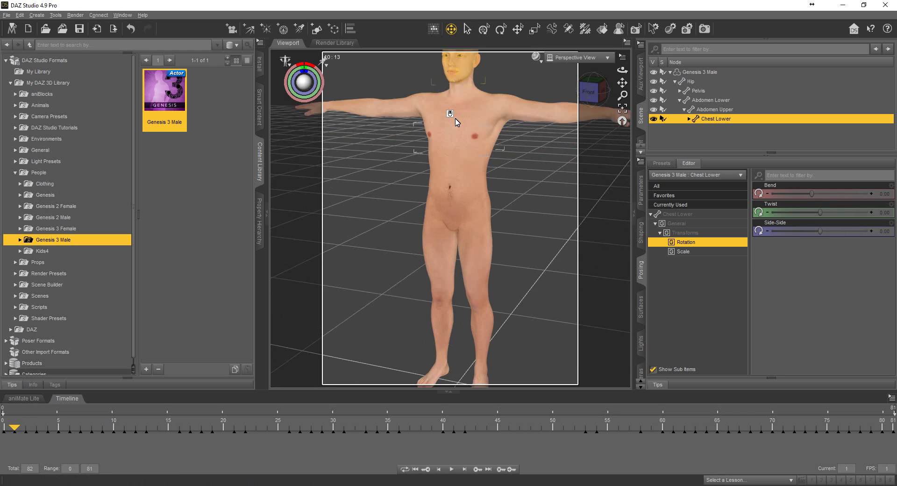
scroll(455, 122, up, 2)
drag(623, 84, 622, 83)
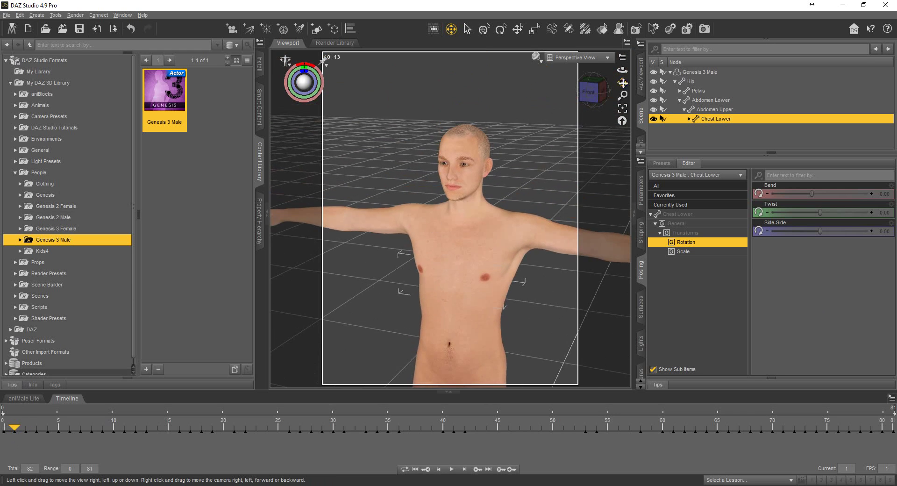
scroll(472, 153, down, 2)
scroll(474, 155, up, 5)
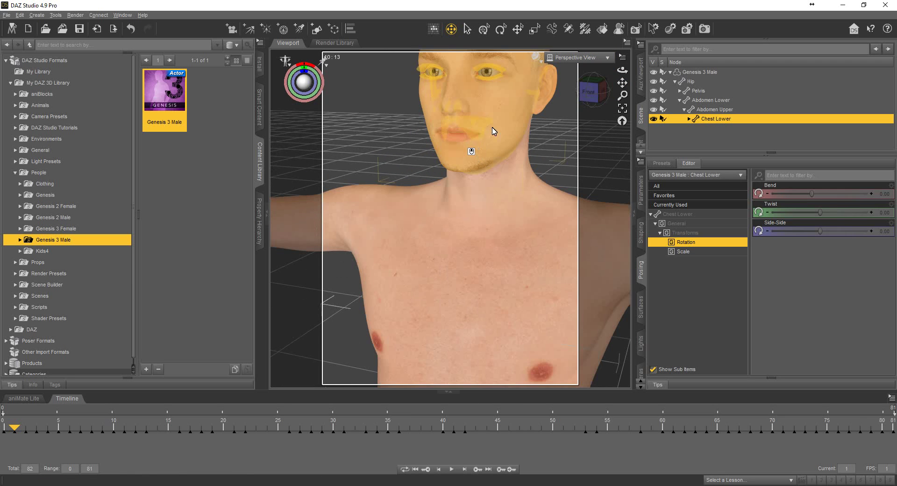
drag(622, 83, 620, 83)
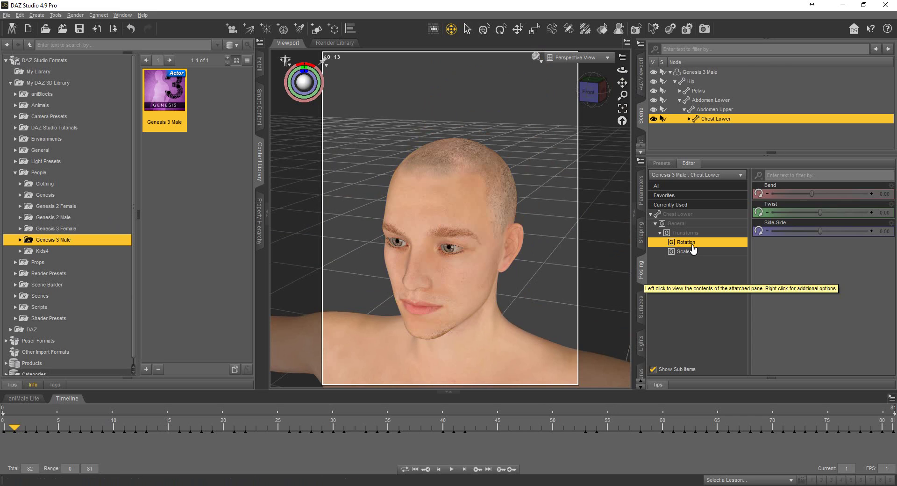
- Select Genesis 3 Male, show Currently Used properties, and set Brow Inner Up-Down Left to 100%
click(690, 72)
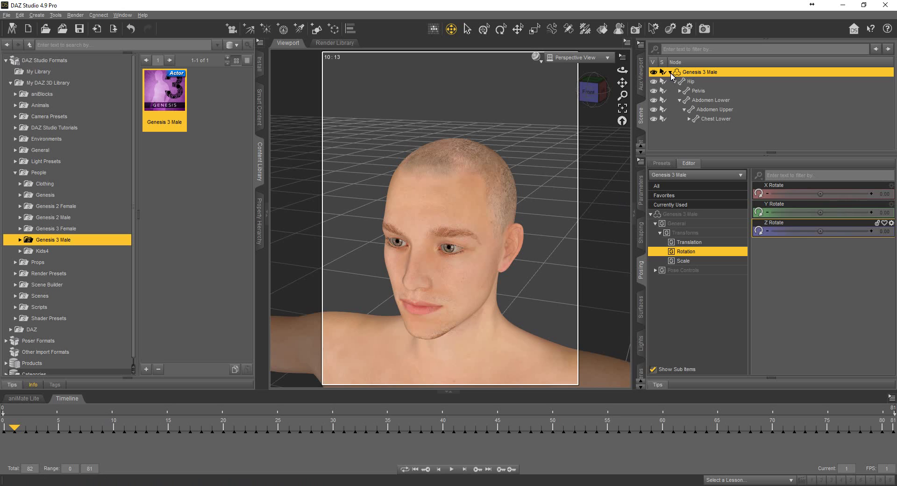
click(670, 72)
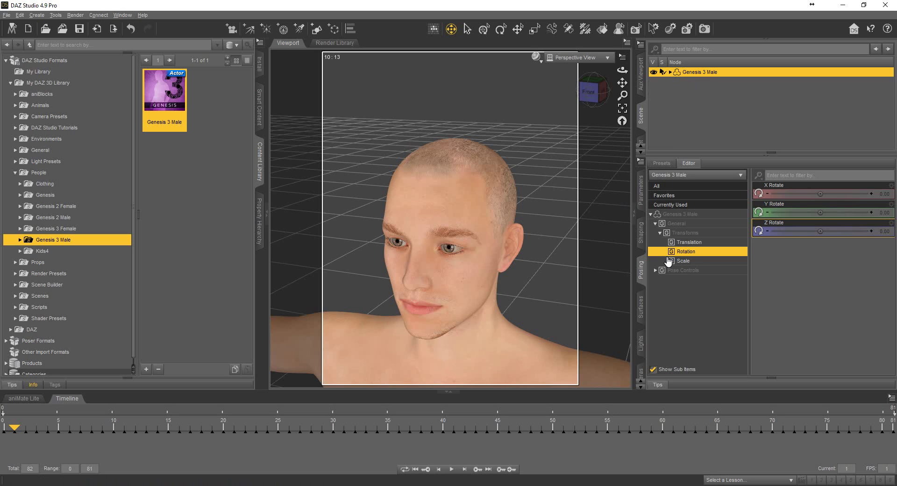
click(681, 205)
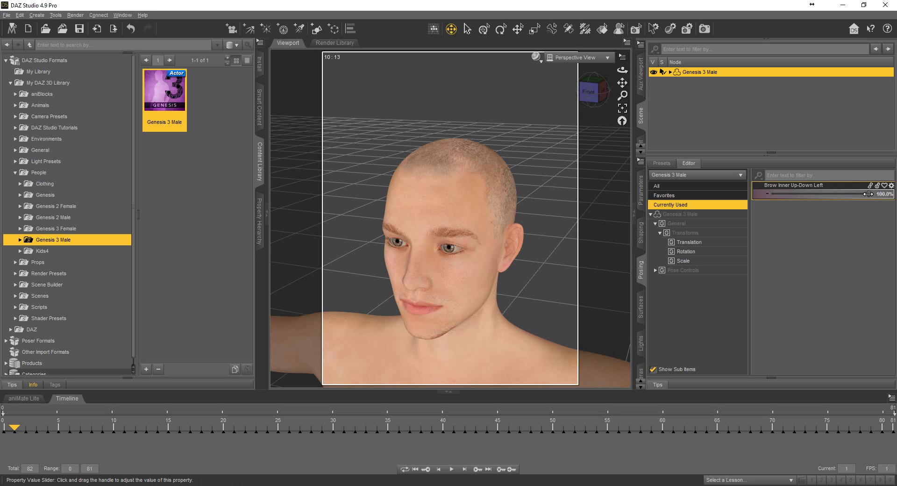
mouse_move(867, 194)
mouse_down()
mouse_move(805, 193)
mouse_move(869, 192)
mouse_up()
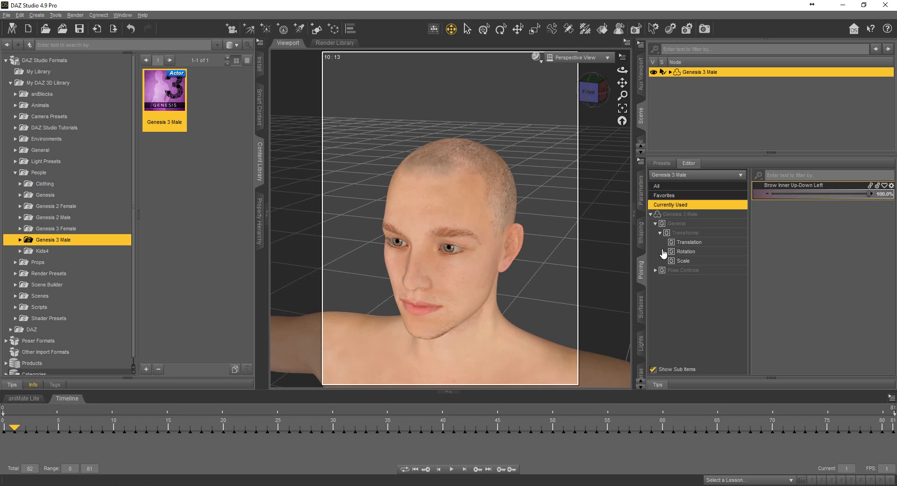
- Display the Brow sliders under Pose Controls > Head in the Parameters tree
click(655, 270)
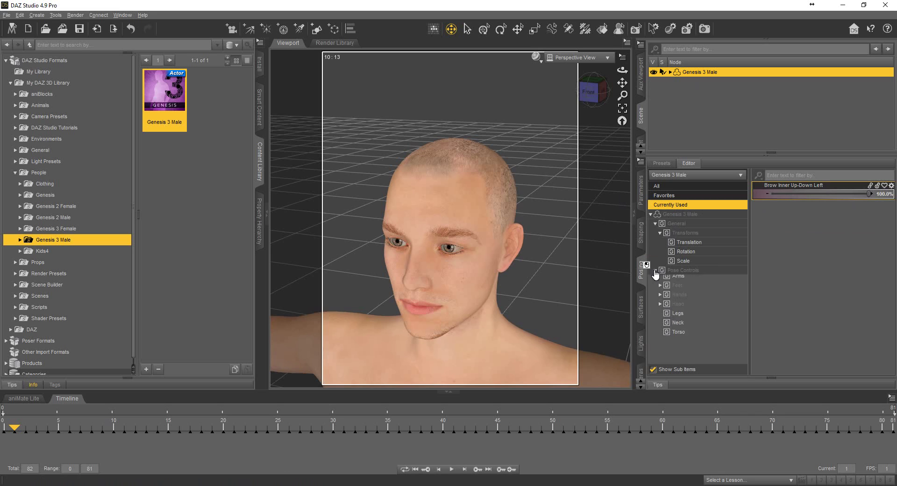
click(660, 308)
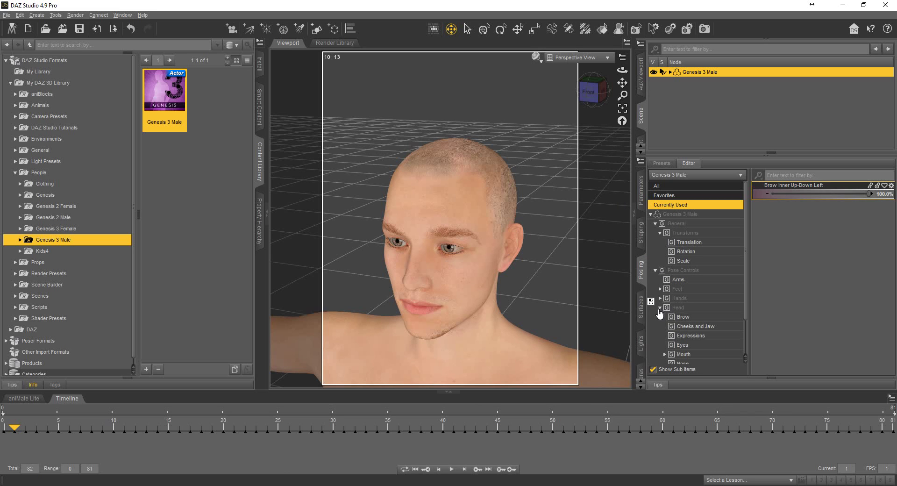
click(682, 317)
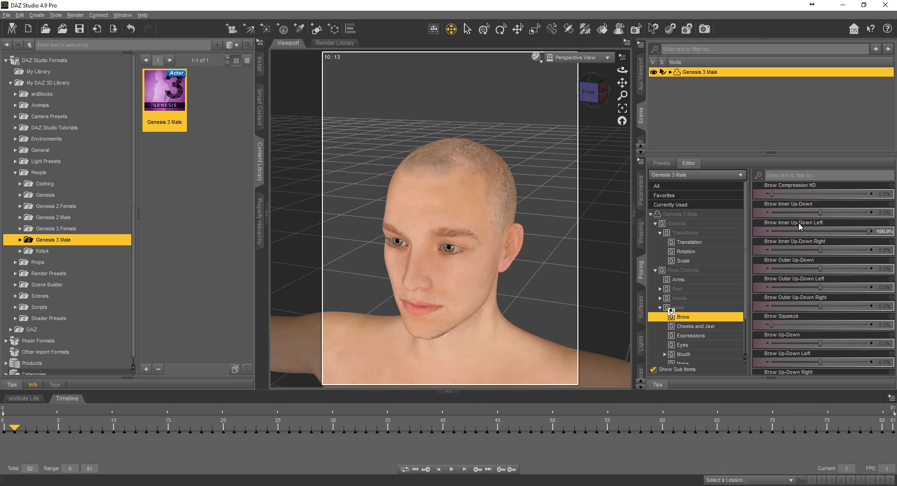
click(803, 176)
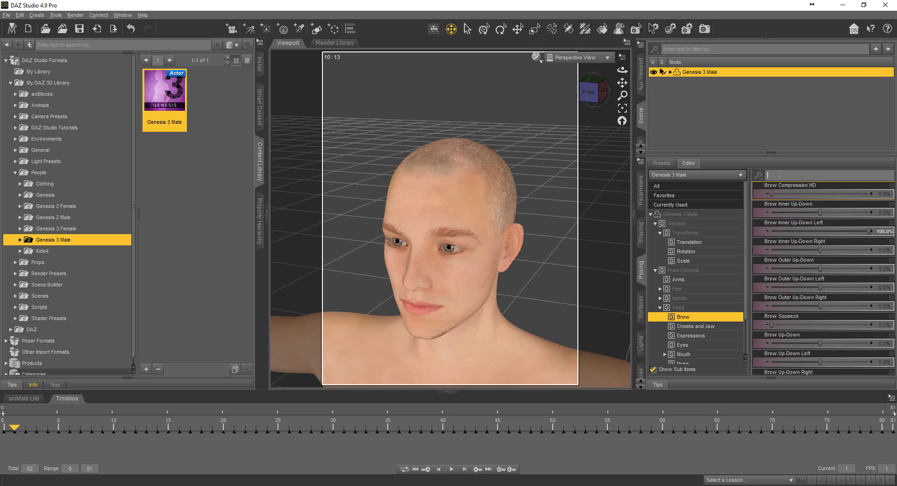
- Filter parameters by 'left', raise Brow Outer Up-Down Left, then list the left-side Mouth sliders
text(brow)
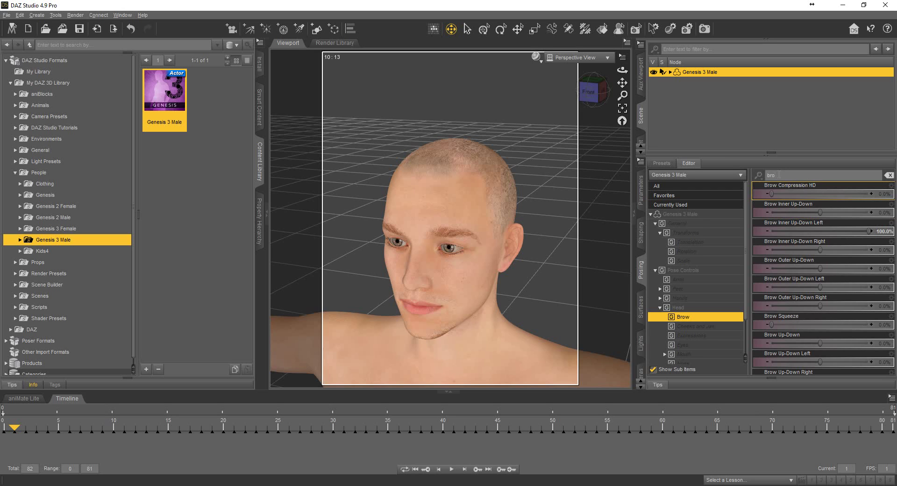
double_click(773, 175)
key(BackSpace)
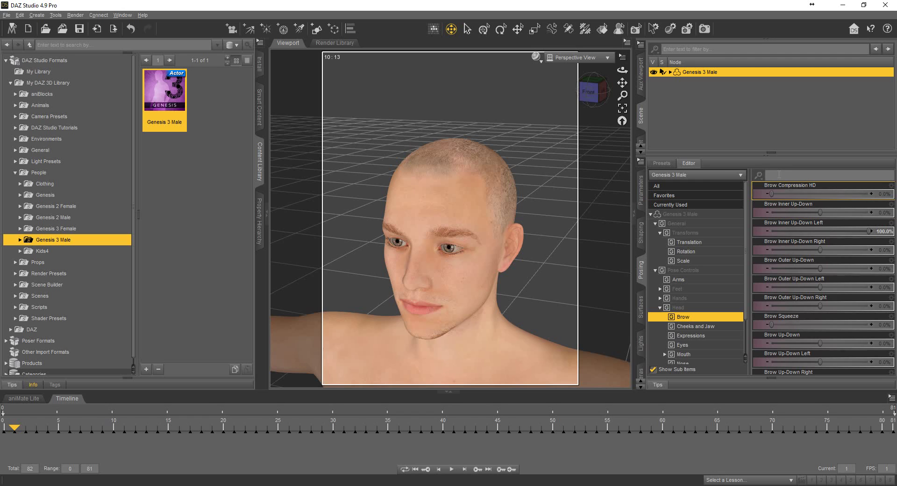
text(left)
key(BackSpace)
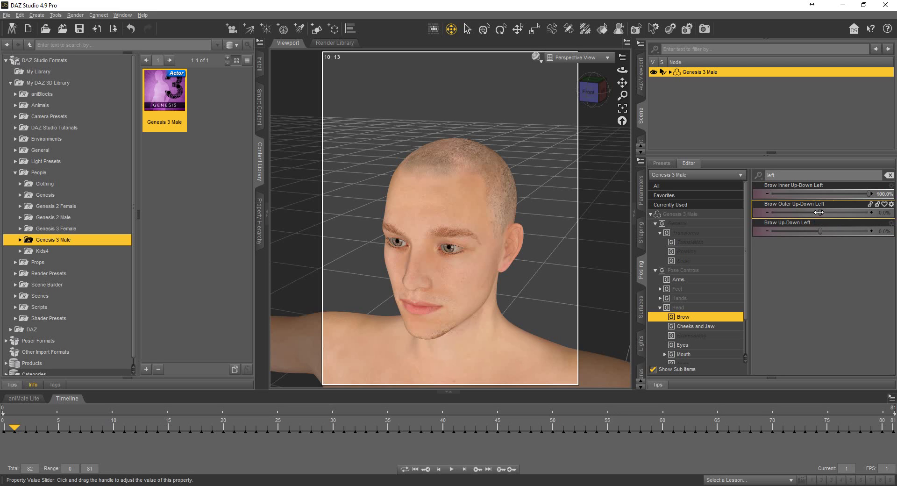
drag(820, 213, 835, 230)
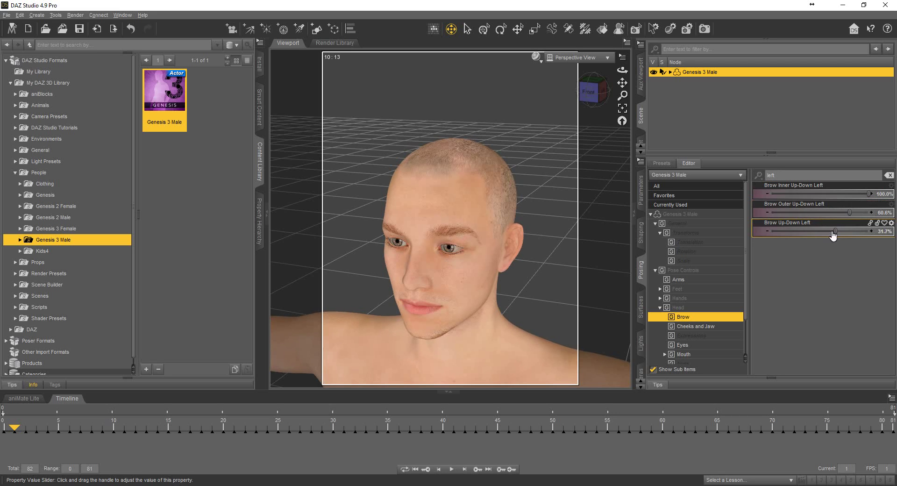
click(686, 355)
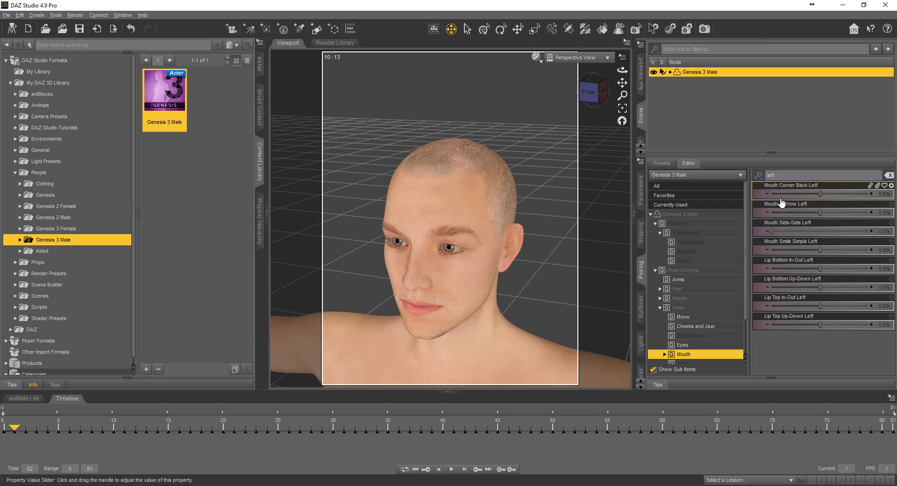
- Filter the Mouth parameters by 'open' and drag Mouth Open to 53.8%
click(889, 175)
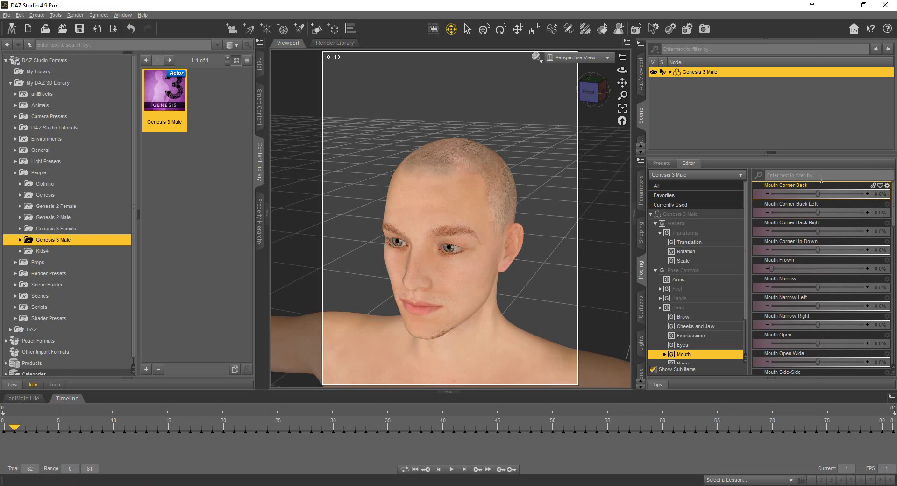
text(open)
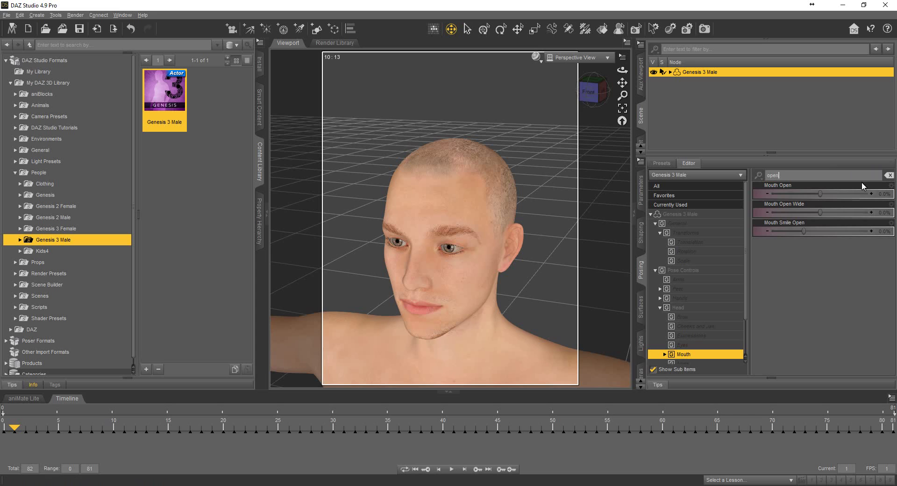
drag(820, 193, 846, 194)
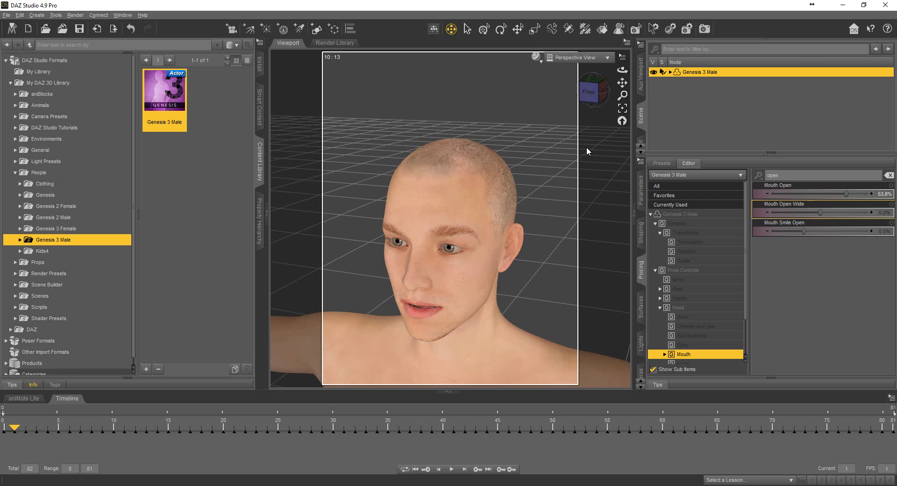
- Save a Properties Preset named Genesis3_Male_iCloneFaceKey1, based on the existing face-key file name
click(6, 16)
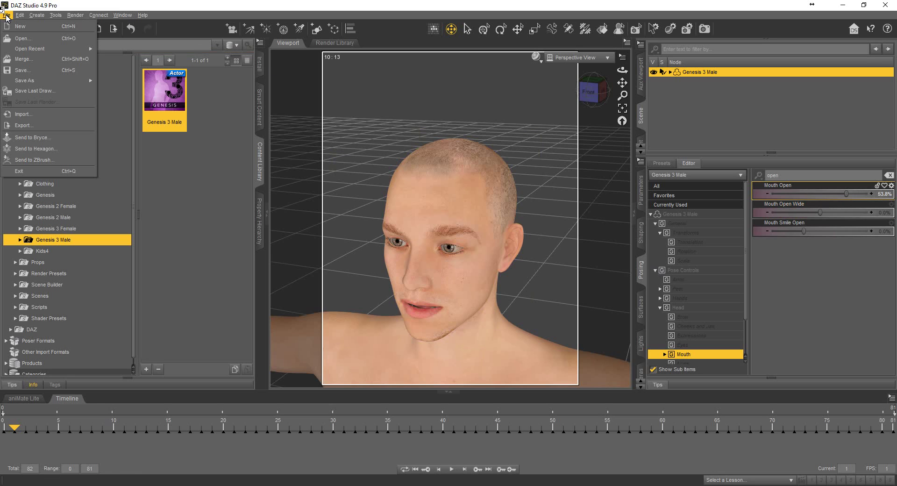
mouse_move(29, 81)
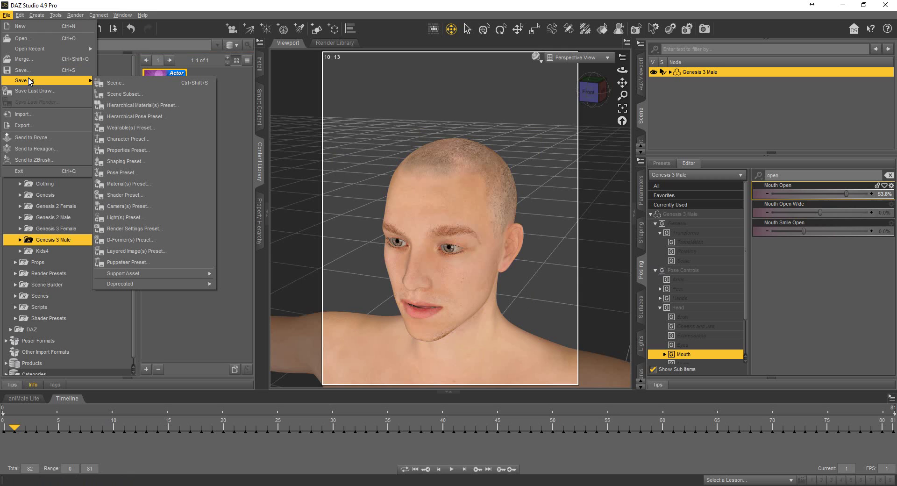
click(153, 151)
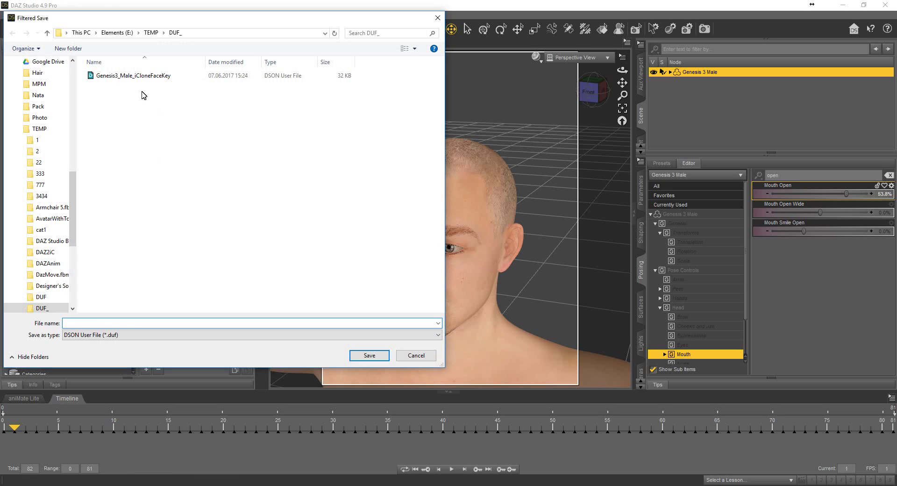
click(131, 75)
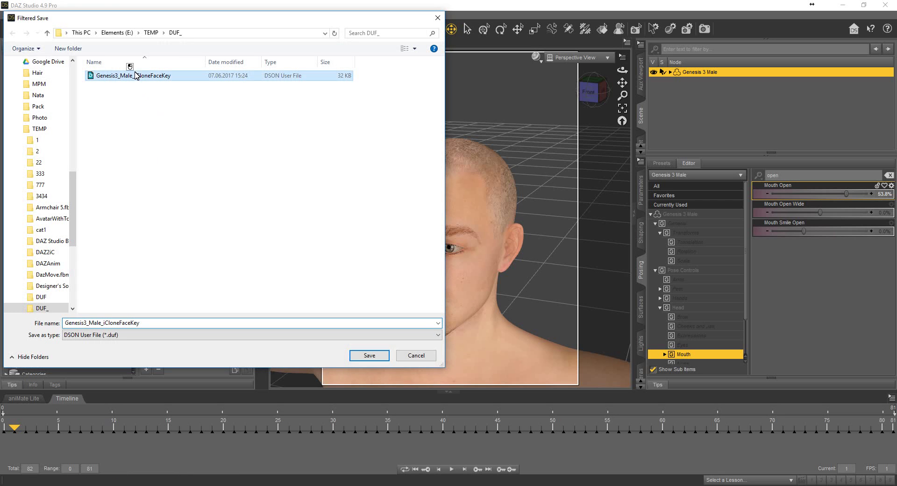
double_click(159, 322)
click(159, 322)
text(_1)
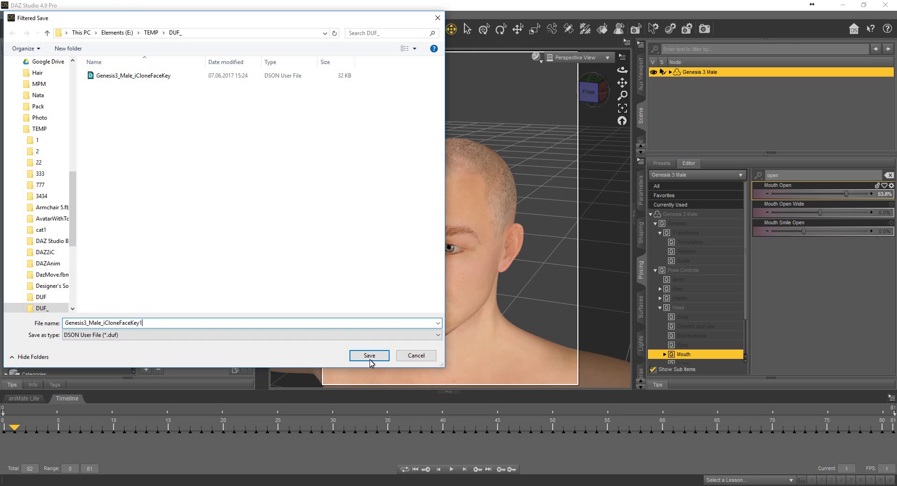
click(367, 355)
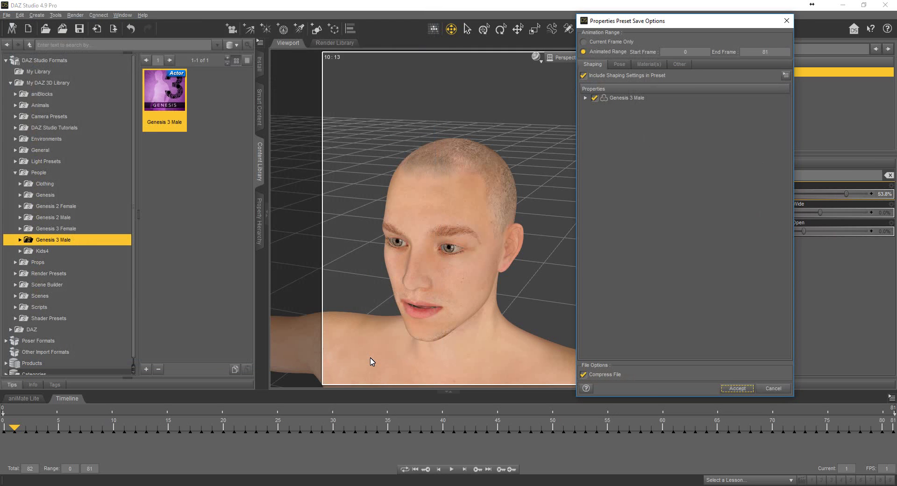
- Choose Animated Range, exclude Shaping, and keep pose settings included in the preset
click(583, 52)
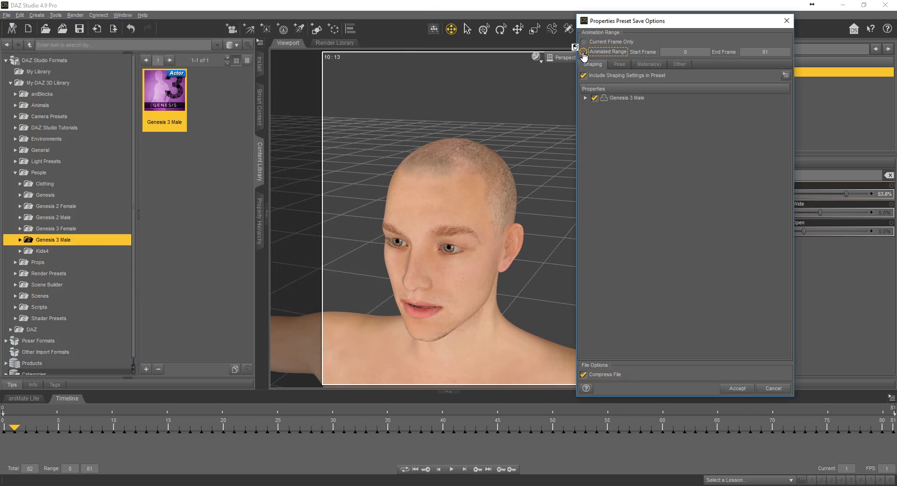
click(624, 56)
click(584, 76)
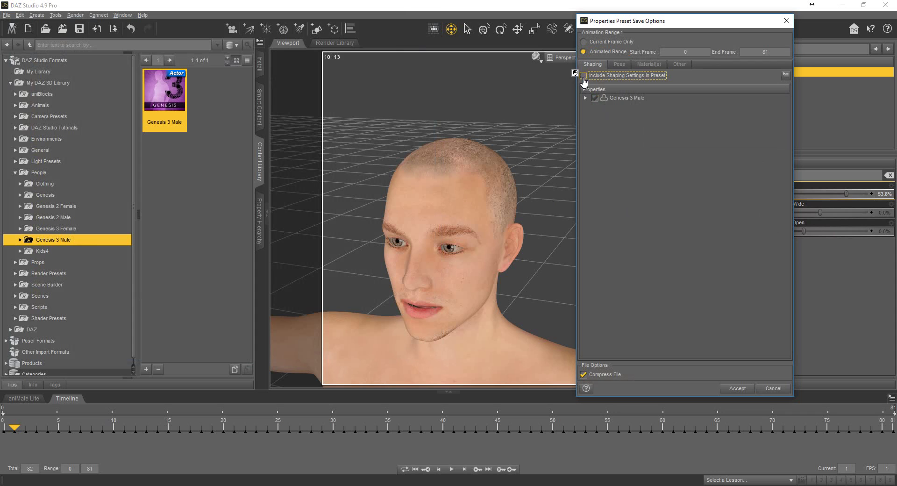
click(618, 65)
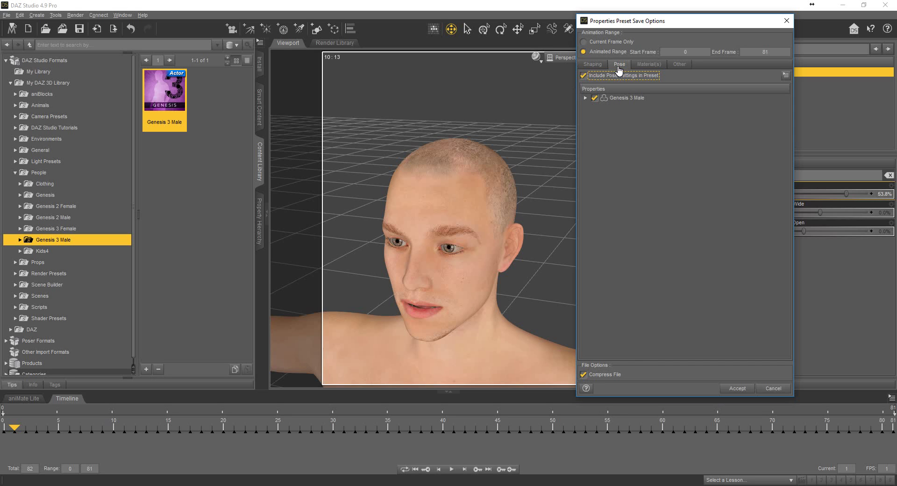
click(610, 76)
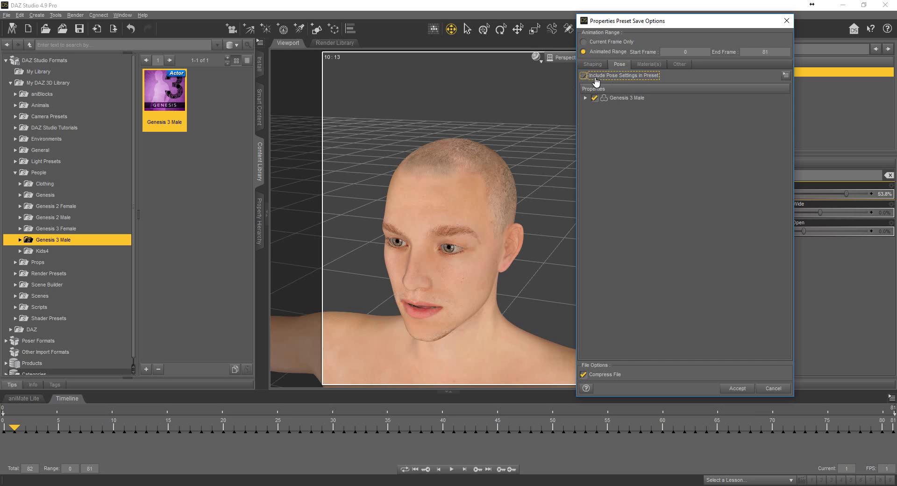
click(632, 80)
- Limit pose settings to Pose Controls > Head and exclude Material(s) and Other settings
click(585, 99)
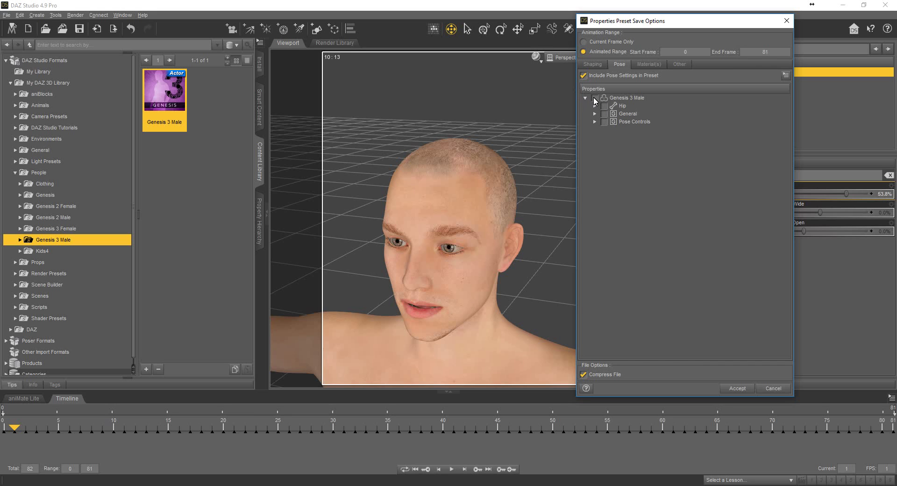
click(595, 122)
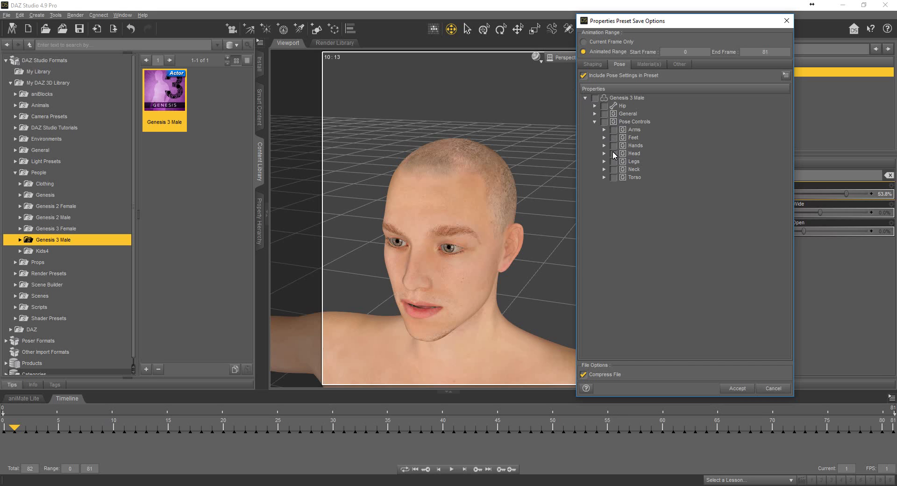
click(612, 152)
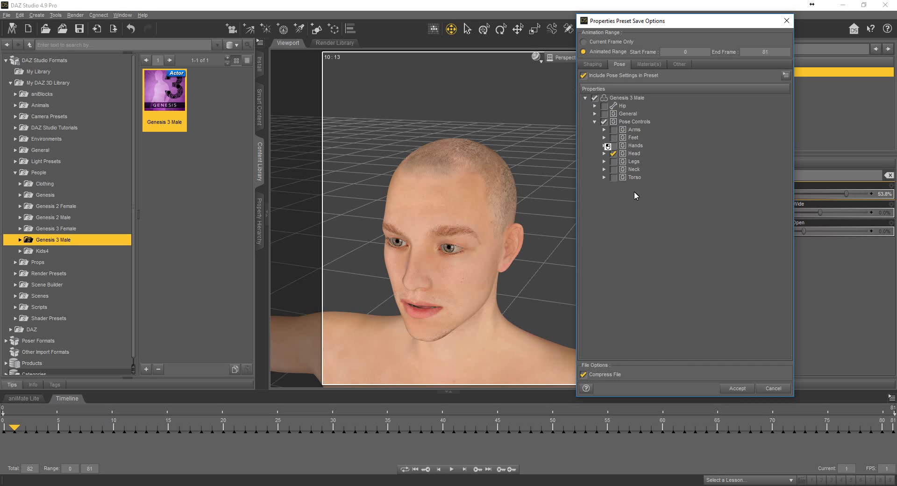
click(649, 66)
click(583, 76)
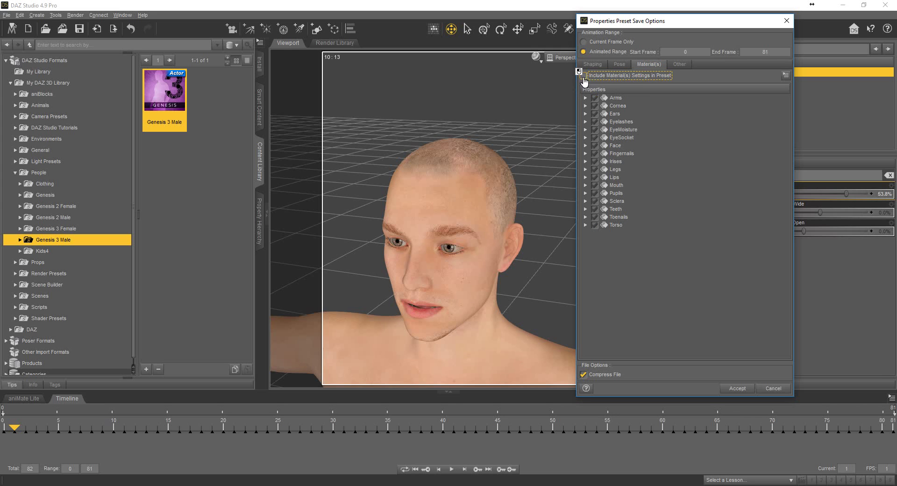
click(679, 64)
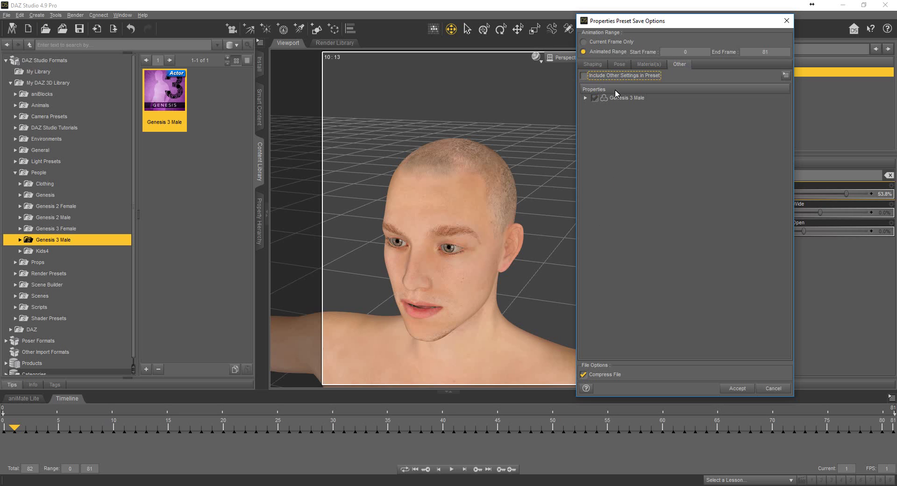
- Accept the options to write the preset, then discard the scene and load a fresh Genesis 3 Male
click(736, 389)
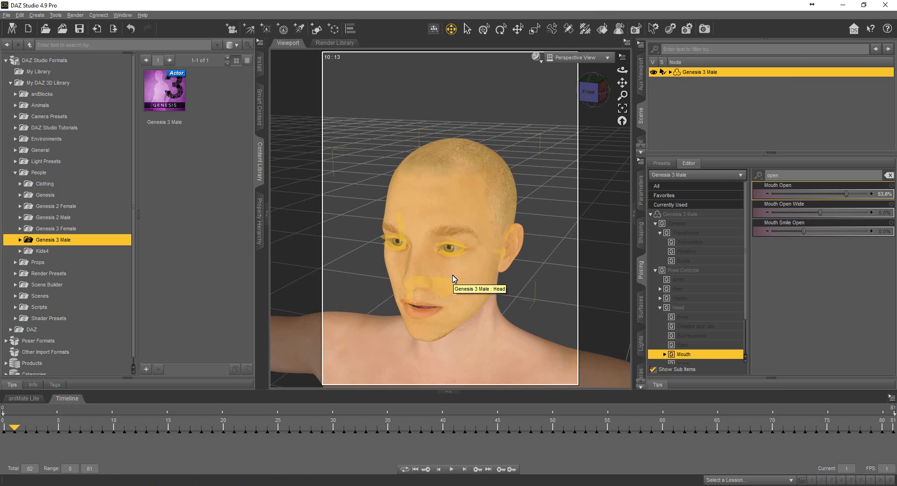
key(ctrl+n)
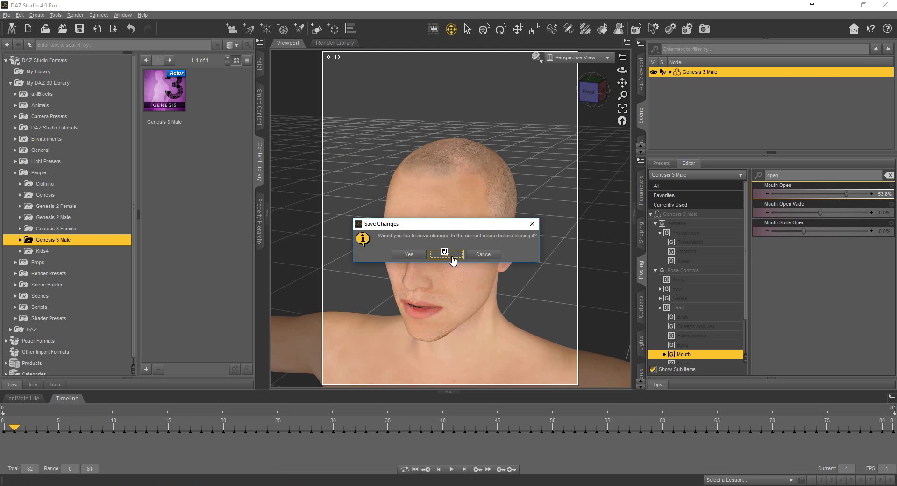
click(451, 256)
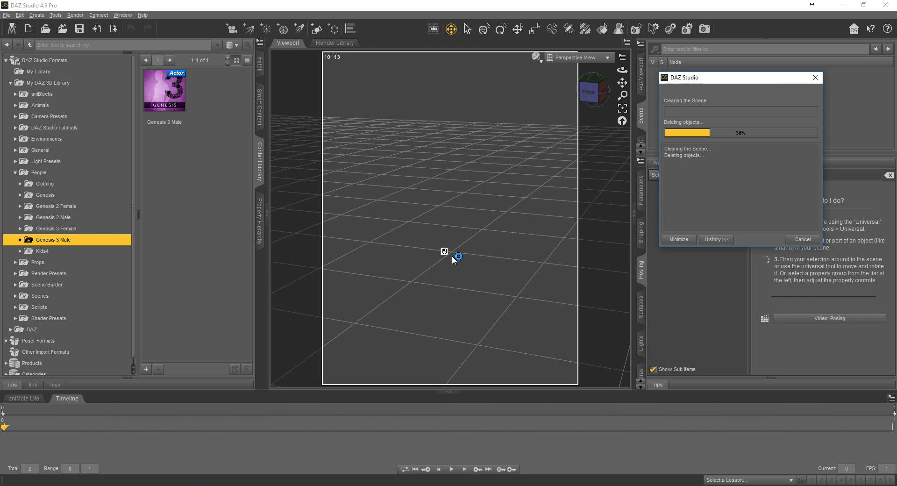
double_click(169, 101)
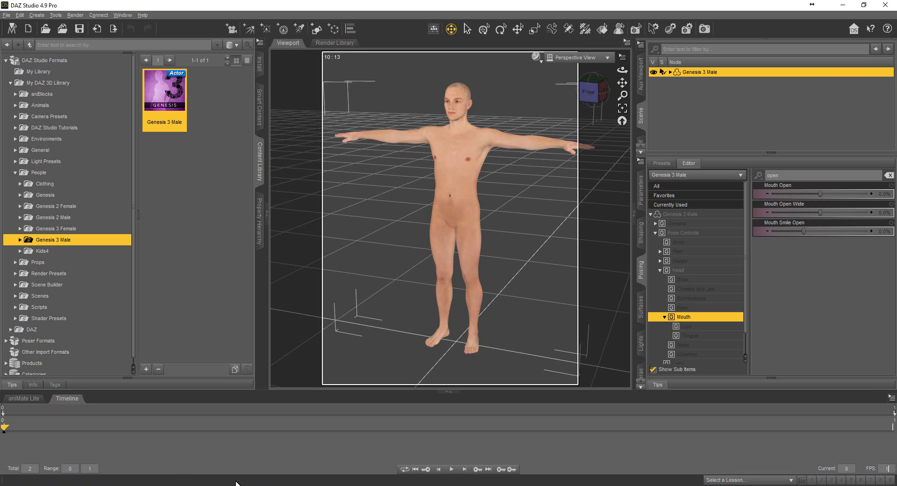
- Set the timeline total to 1 frame and switch to File Explorer showing the saved preset
double_click(30, 468)
text(1)
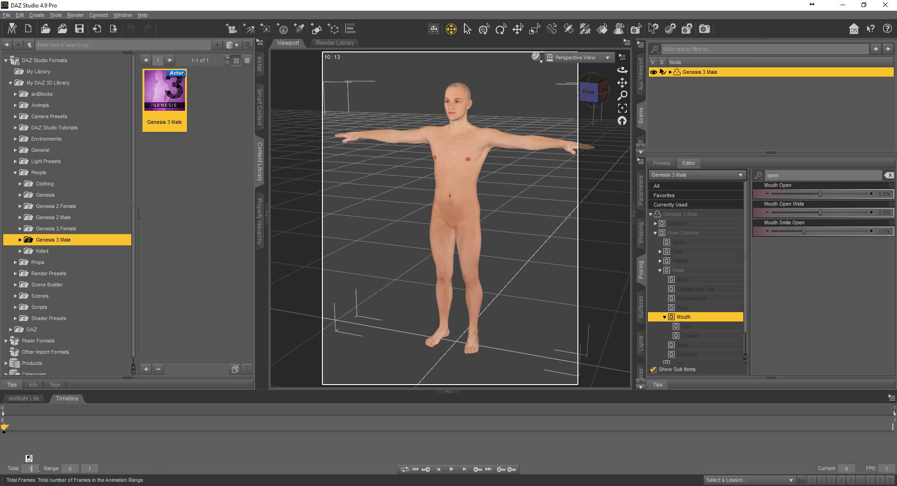
key(Return)
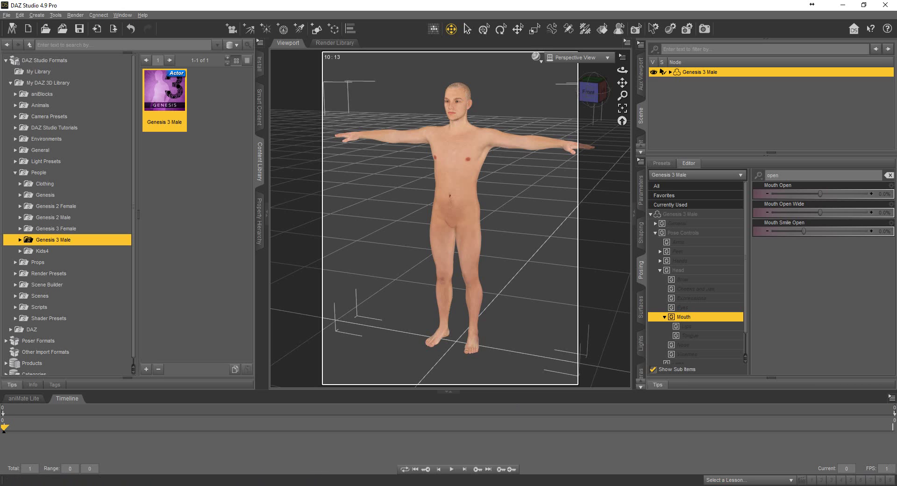
key(alt+Tab)
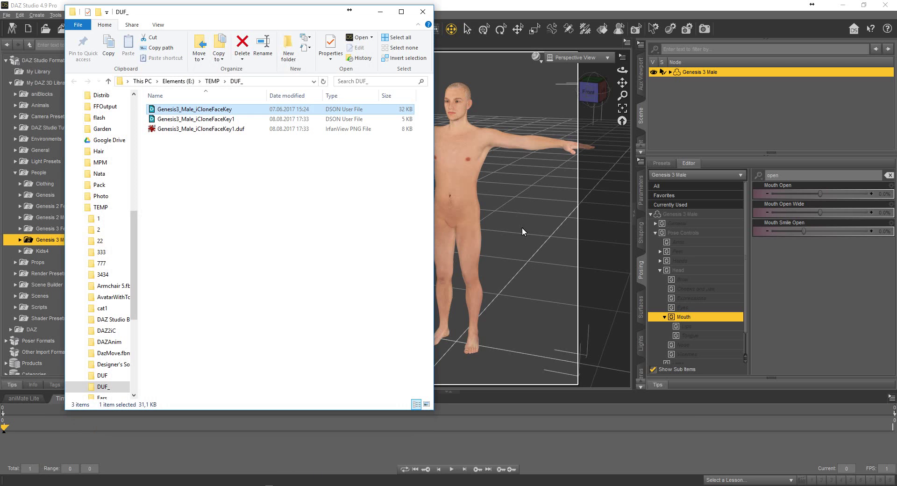
- Apply the Genesis3_Male_iCloneFaceKey1 preset to the new figure, extending the timeline to 82 frames
click(205, 119)
drag(221, 122, 469, 148)
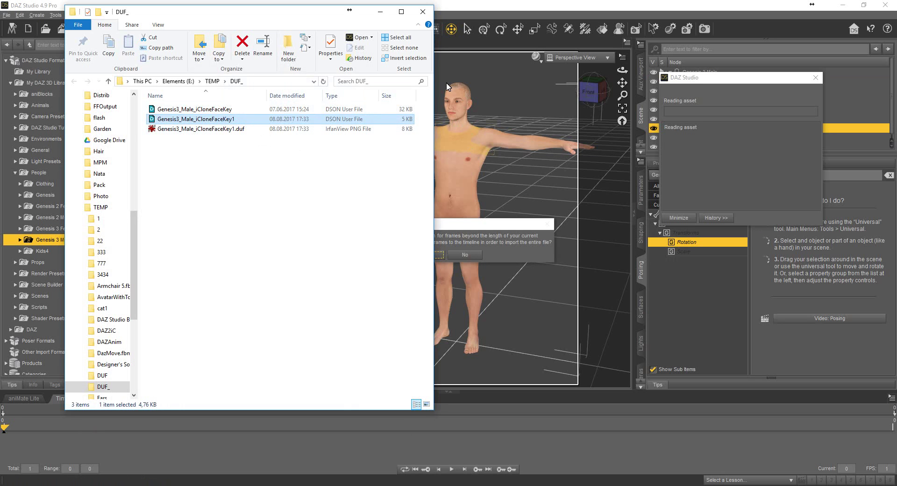
click(380, 12)
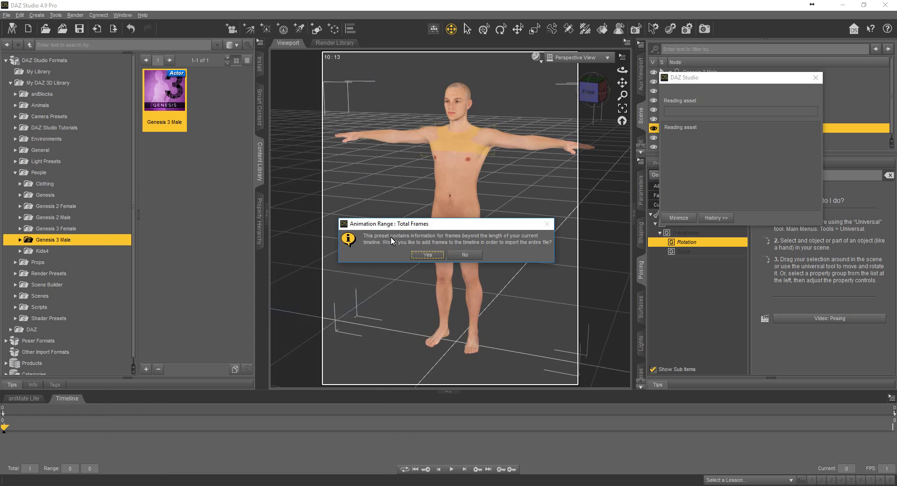
click(438, 256)
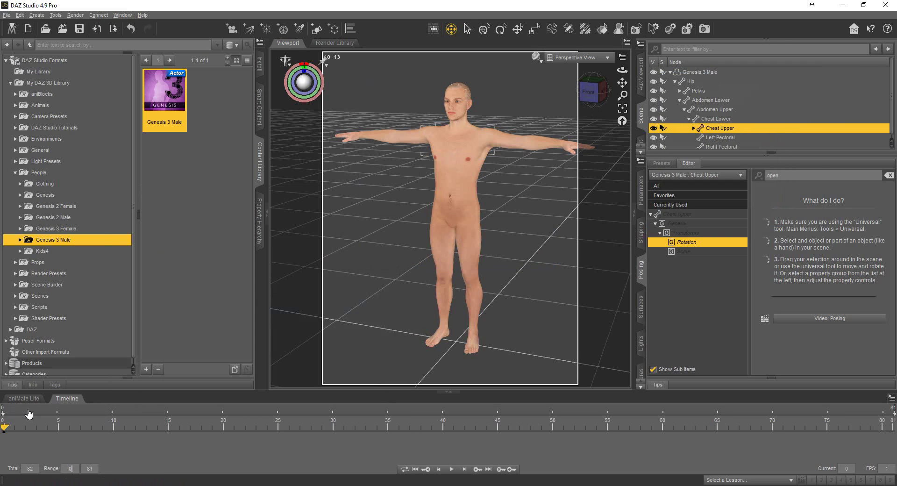
- Move the playhead to frame 1 and collapse the figure's bone hierarchy
drag(5, 426, 15, 426)
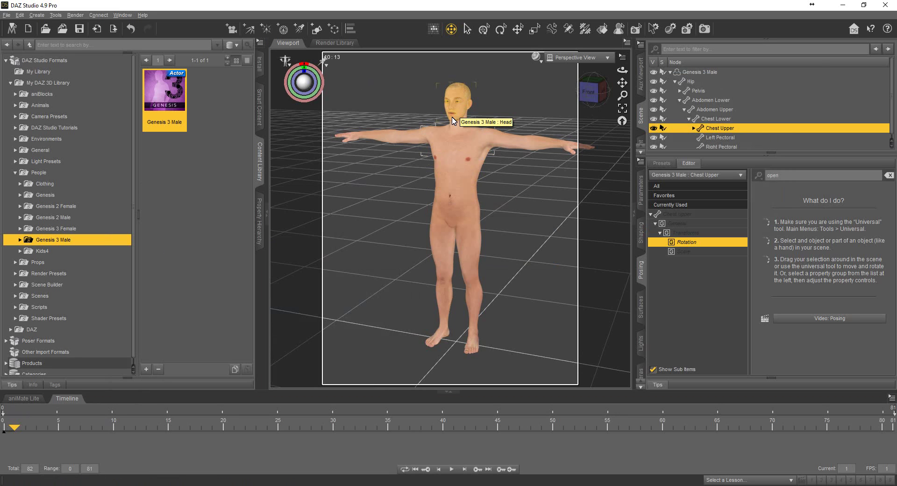
click(670, 71)
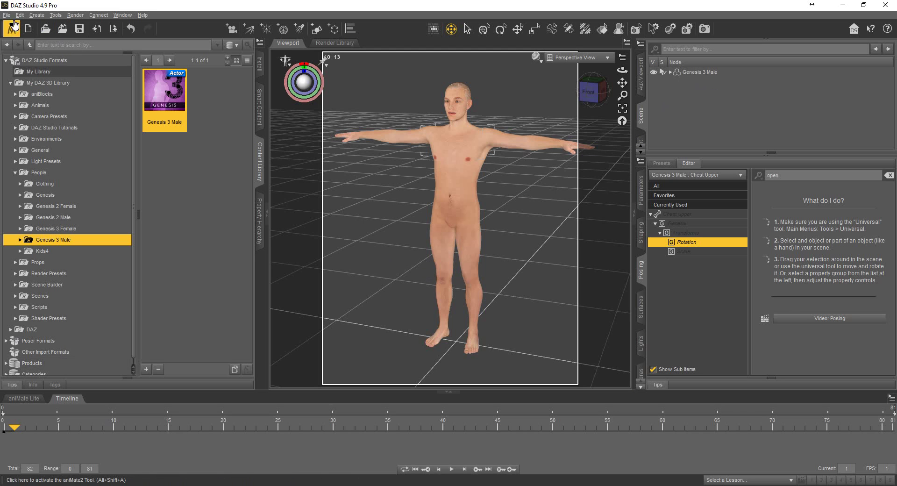
click(7, 15)
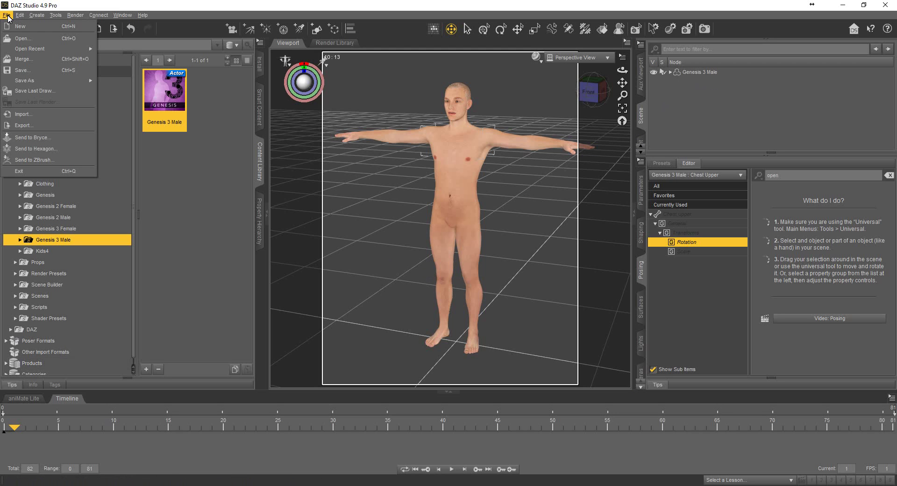
- Export the figure as text.fbx, accepting the morph export rules and FBX options, then switch to 3DXchange
click(24, 125)
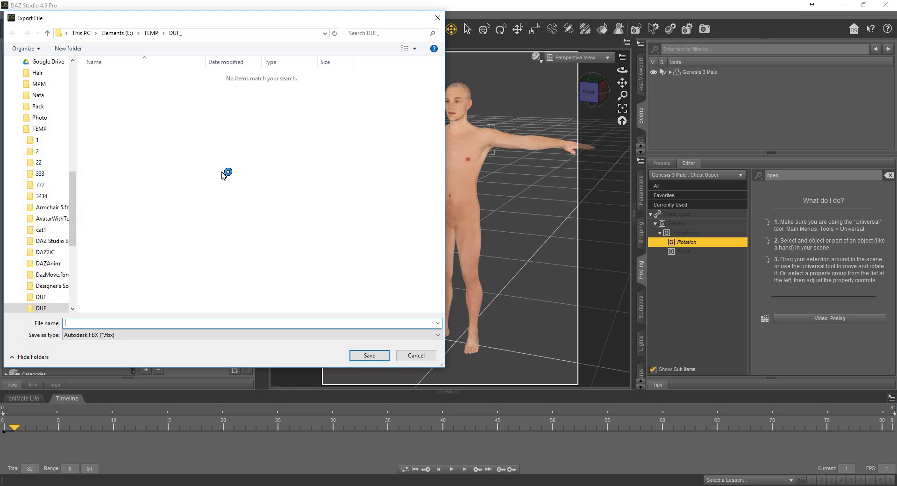
text(text)
key(Return)
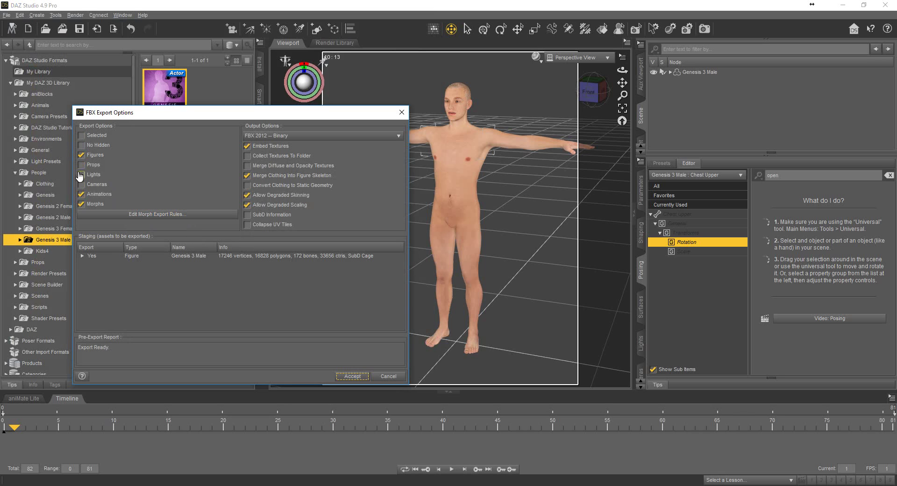
click(172, 214)
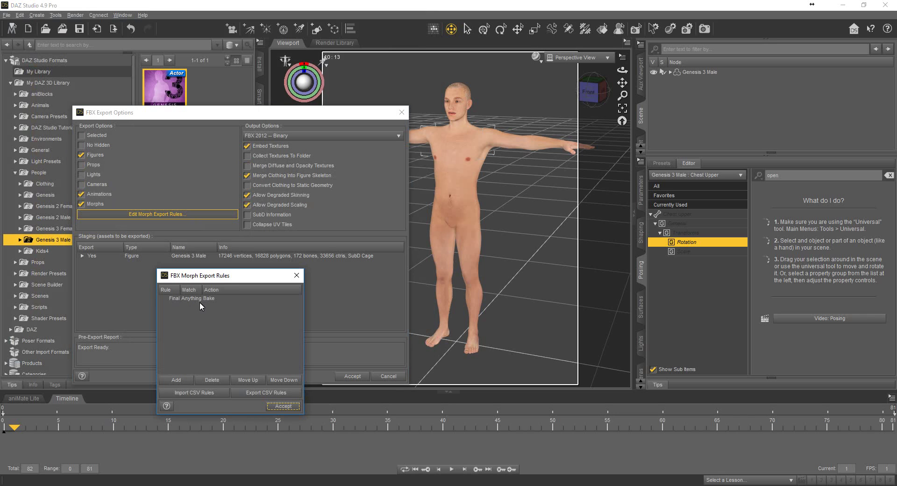
click(283, 406)
click(358, 376)
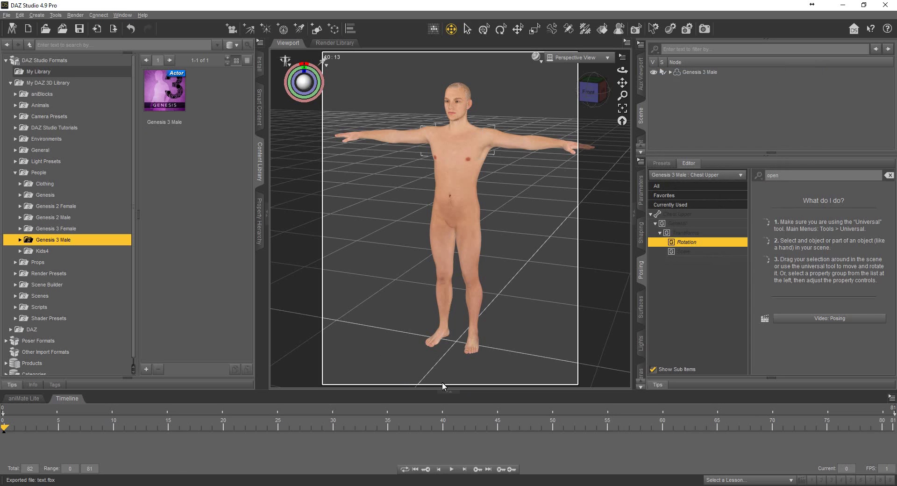
key(alt+Tab)
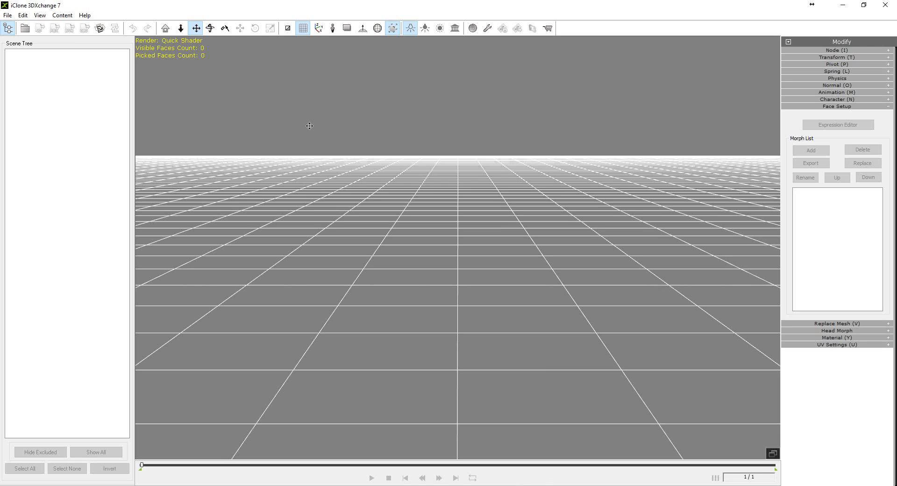
- Import text.fbx with default FBX settings and convert the figure to a talking character
click(25, 29)
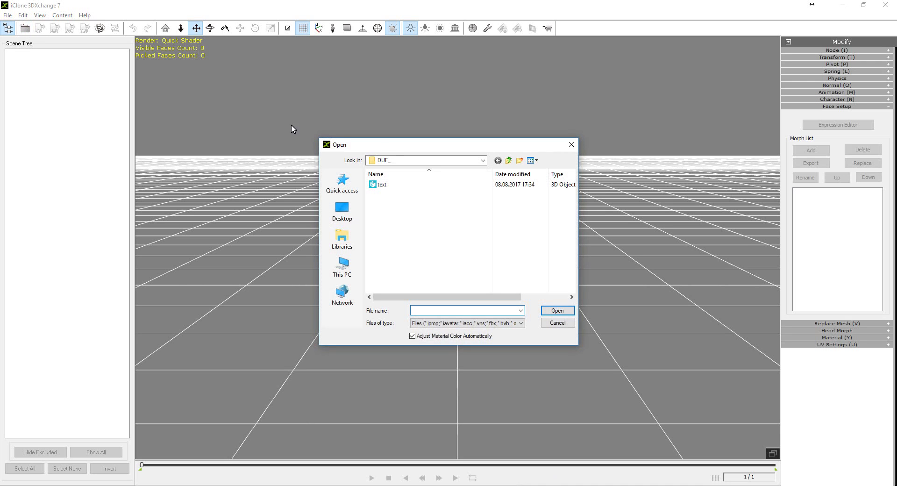
double_click(380, 184)
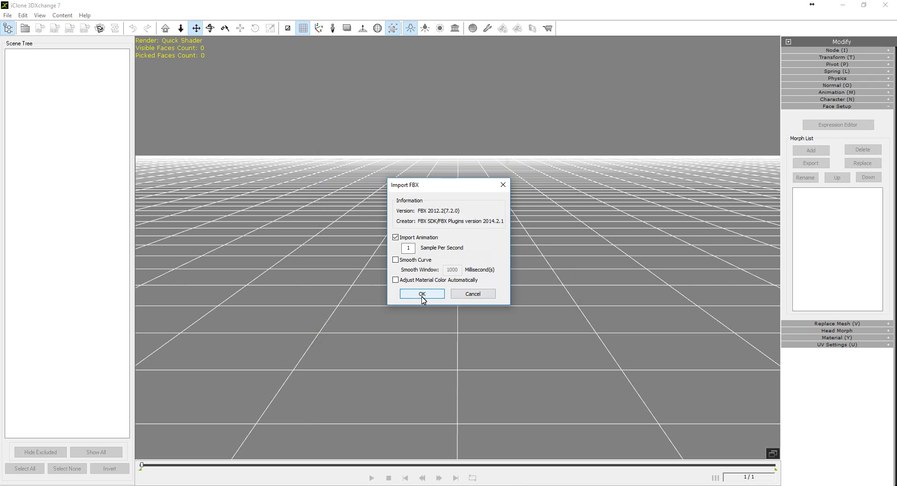
click(420, 294)
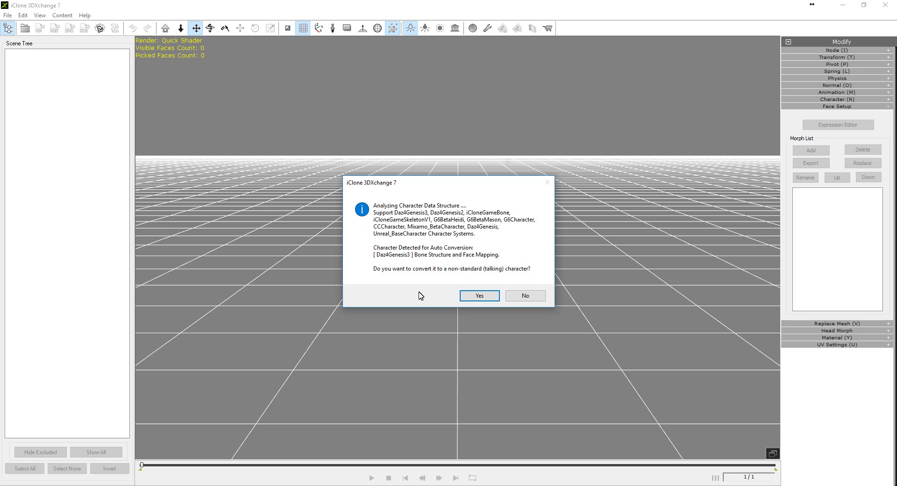
click(469, 295)
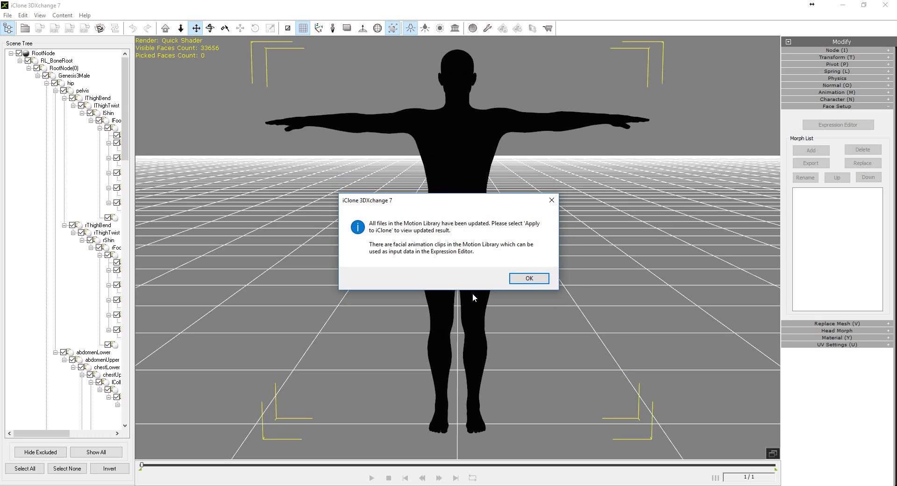
click(525, 275)
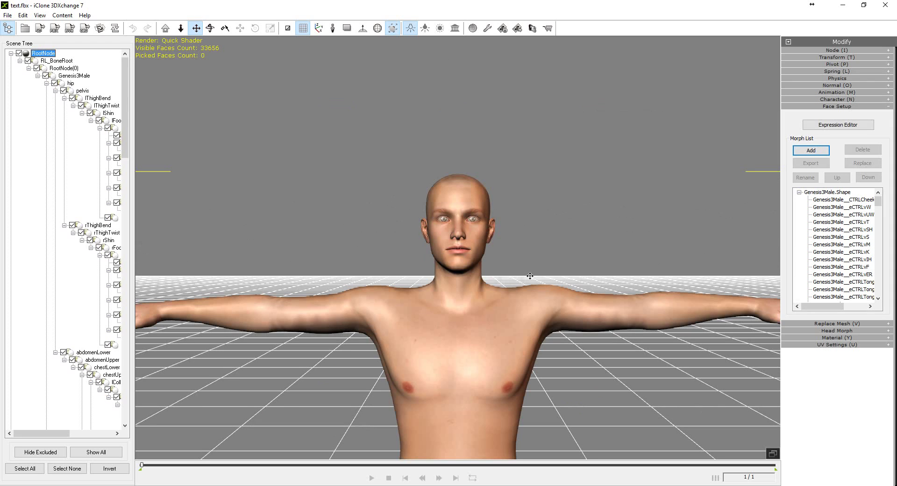
- Open the Face Setup Expression Editor, hide the facial bones, and frame the camera on the face
right_drag(529, 275, 338, 313)
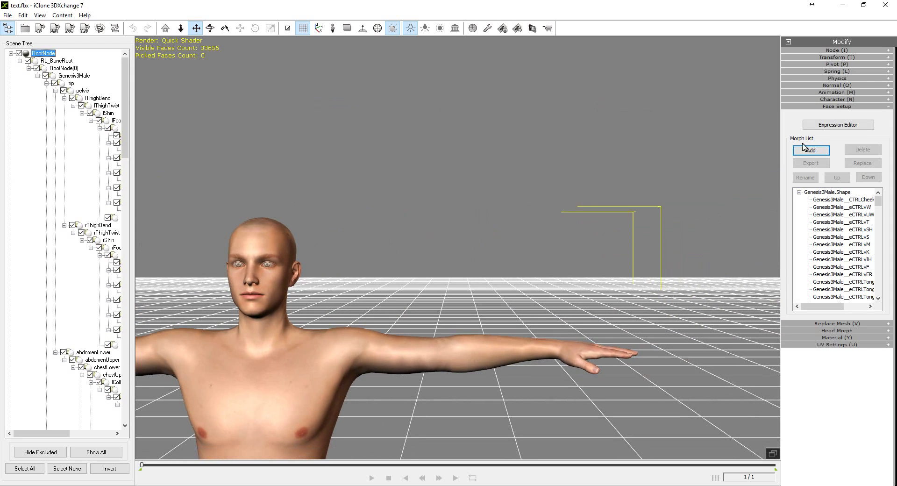
click(843, 123)
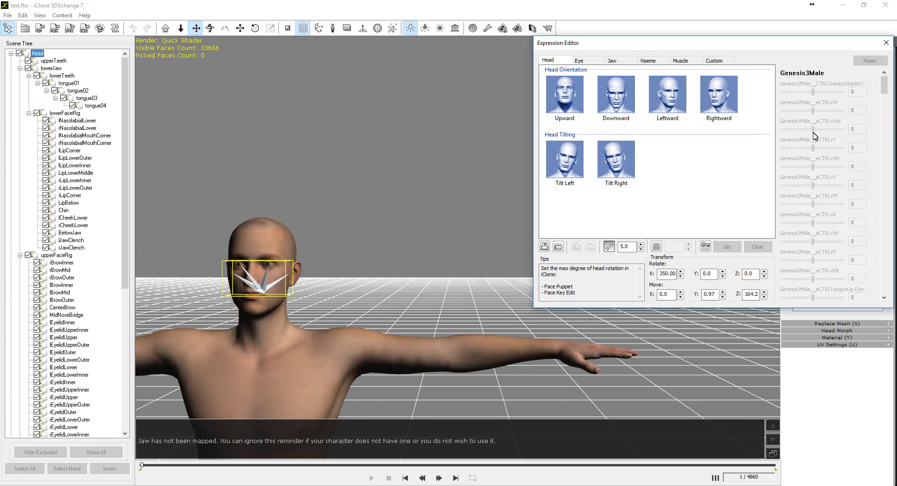
click(609, 247)
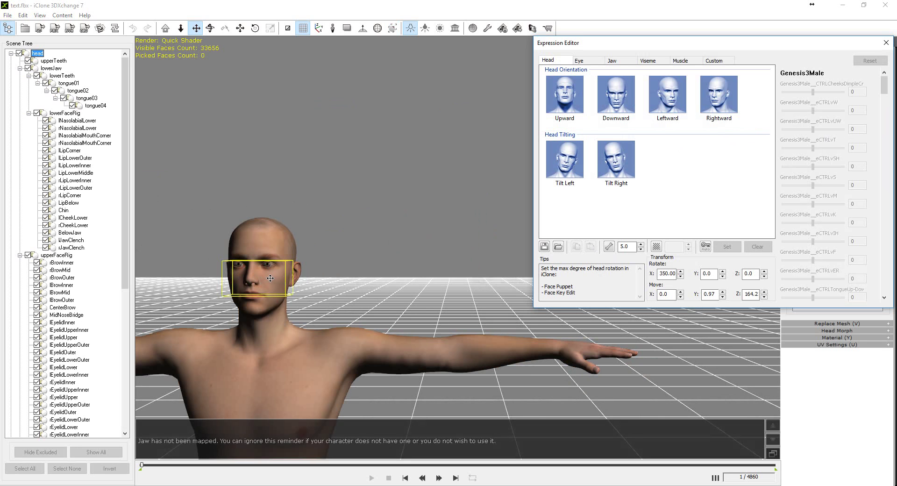
scroll(299, 273, up, 6)
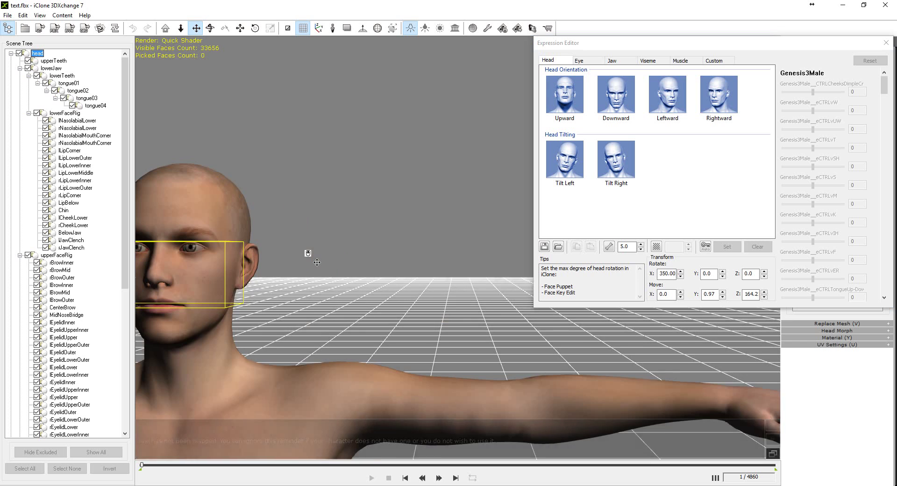
scroll(307, 251, down, 3)
right_drag(472, 250, 400, 253)
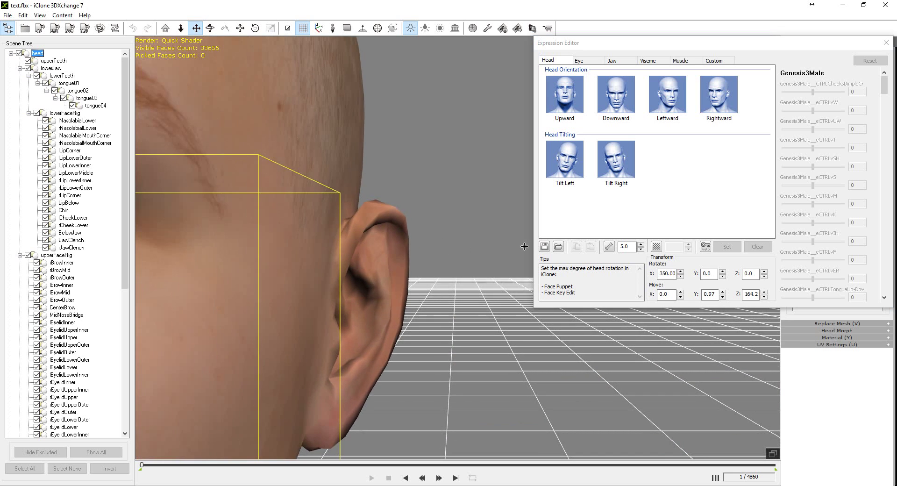
key(Home)
scroll(426, 226, up, 5)
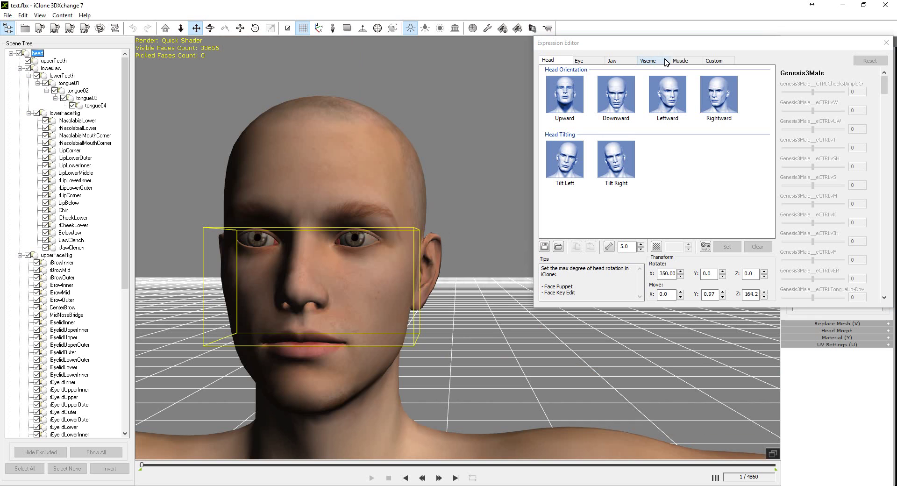
- Show the Muscle expressions and apply Brow Raise Inner L to the face
click(679, 60)
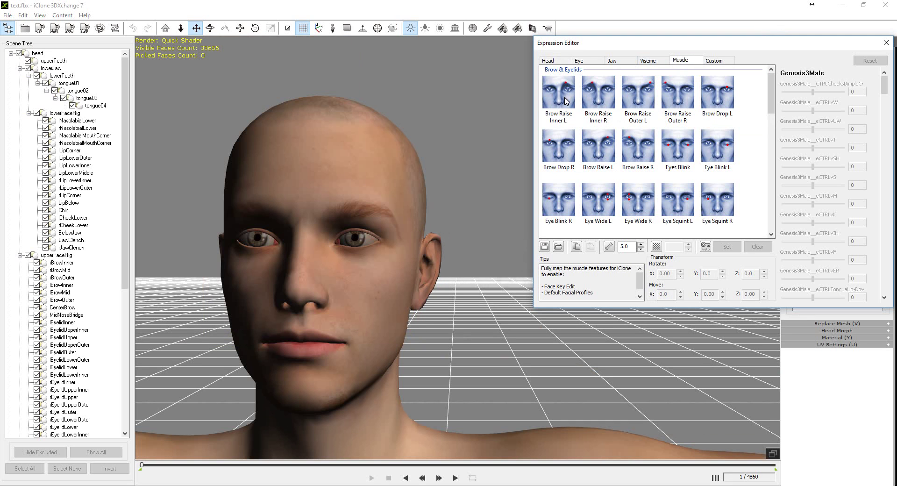
click(565, 100)
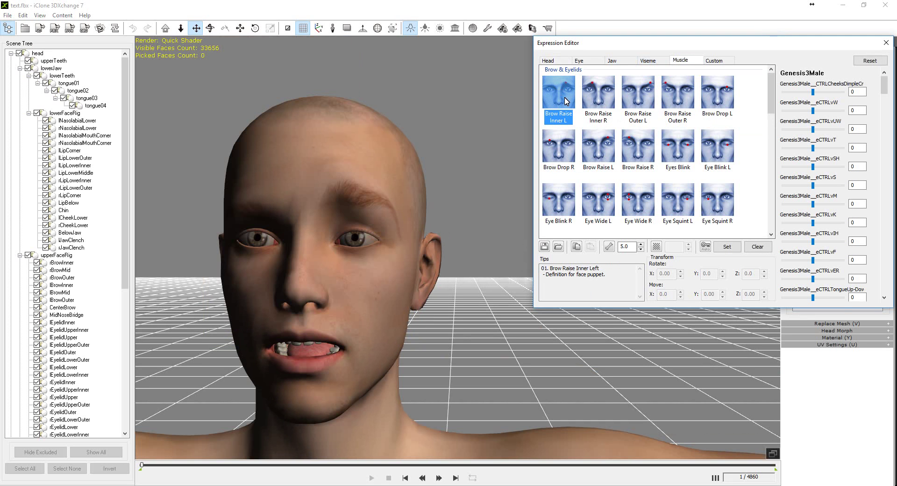